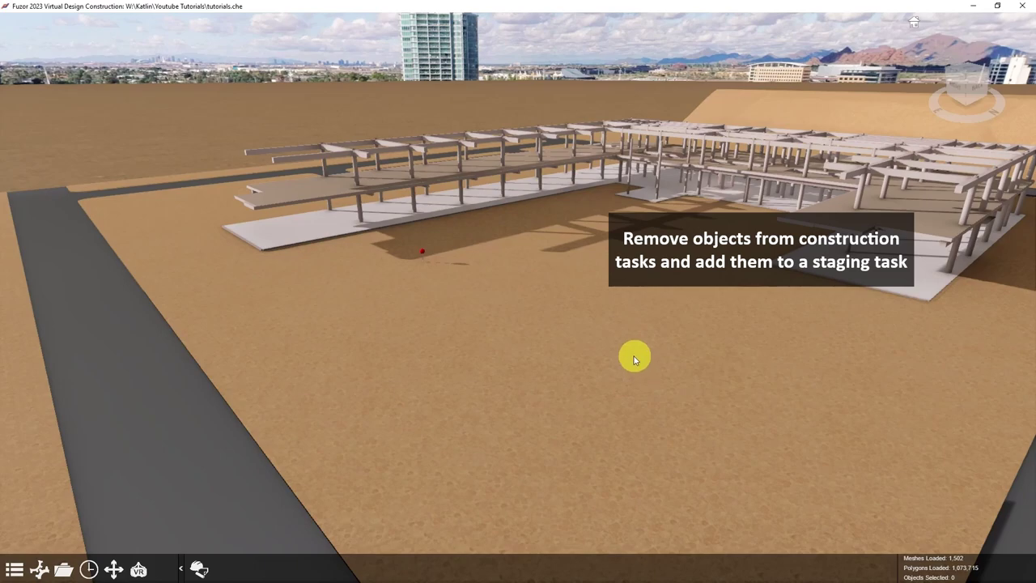
- Show the 4D Simulation task schedule next to the 3D site model
{"action": "left_click", "coordinate": [197, 569]}
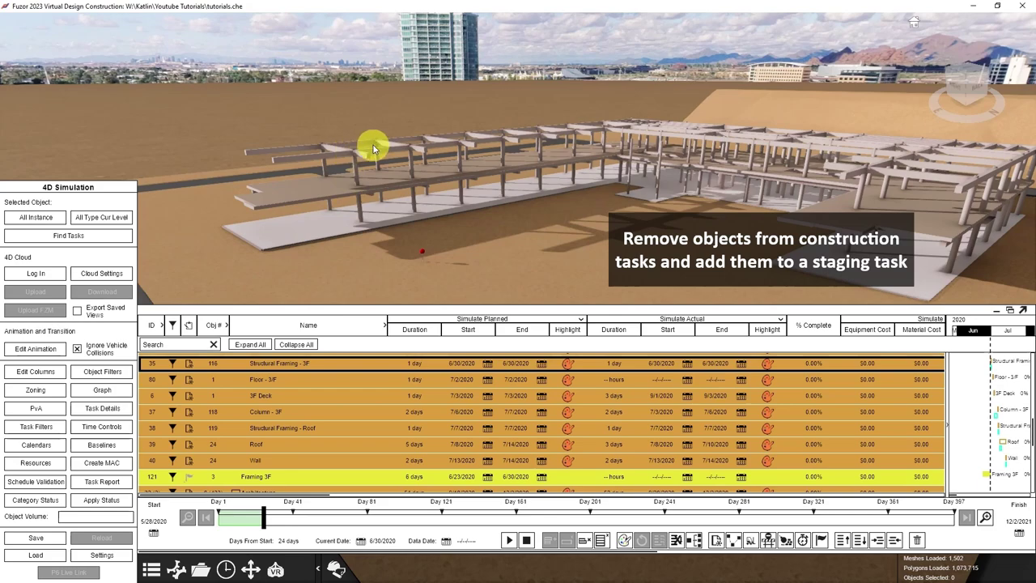
- Inspect the Structural Framing - 3F beams, then select the Framing 3F task with its 3 objects
{"action": "left_click", "coordinate": [298, 363]}
{"action": "scroll", "coordinate": [475, 202], "scroll_direction": "up", "scroll_amount": 4}
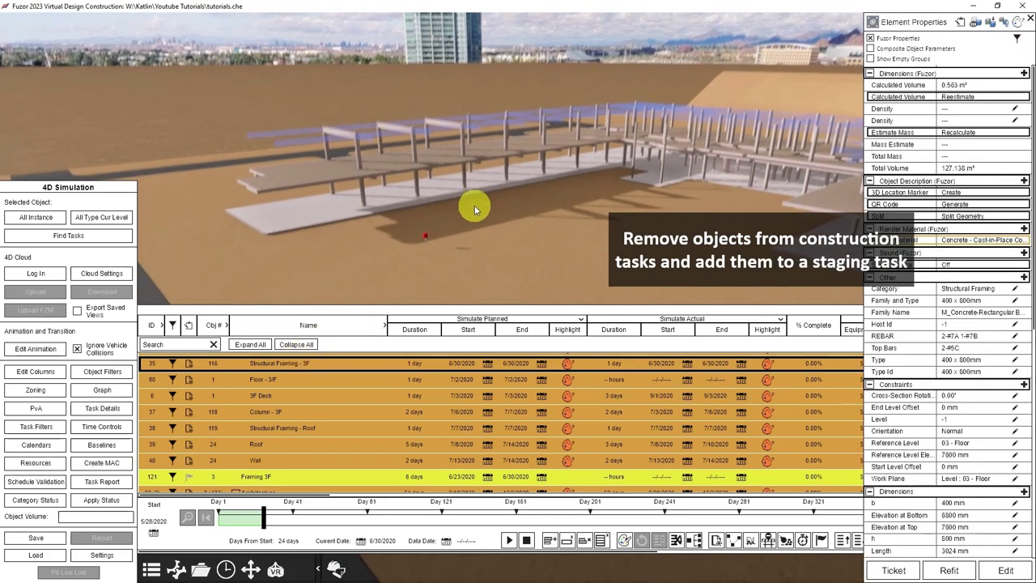
{"action": "left_click_drag", "start_coordinate": [473, 205], "coordinate": [351, 210]}
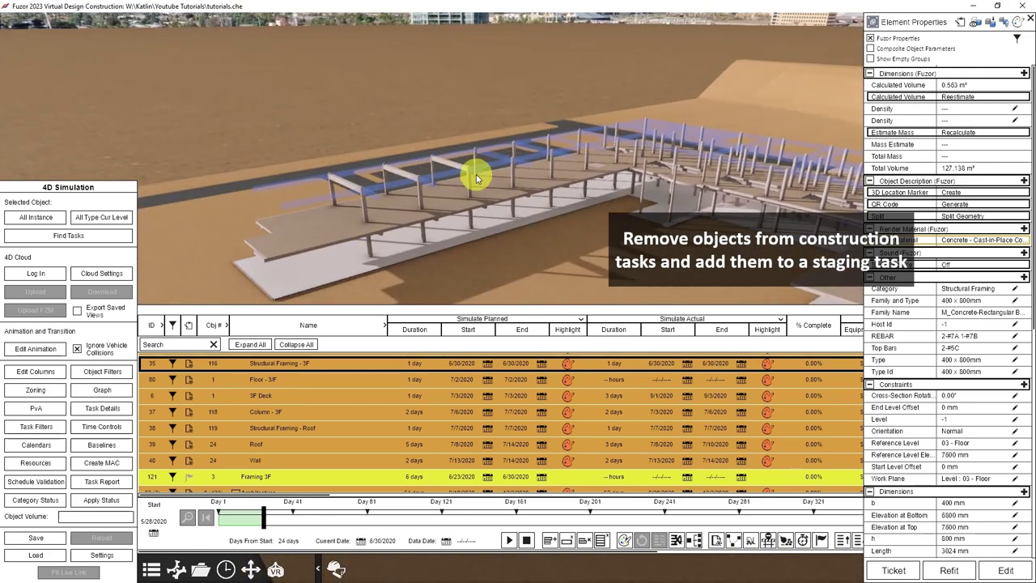
{"action": "left_click", "coordinate": [310, 478]}
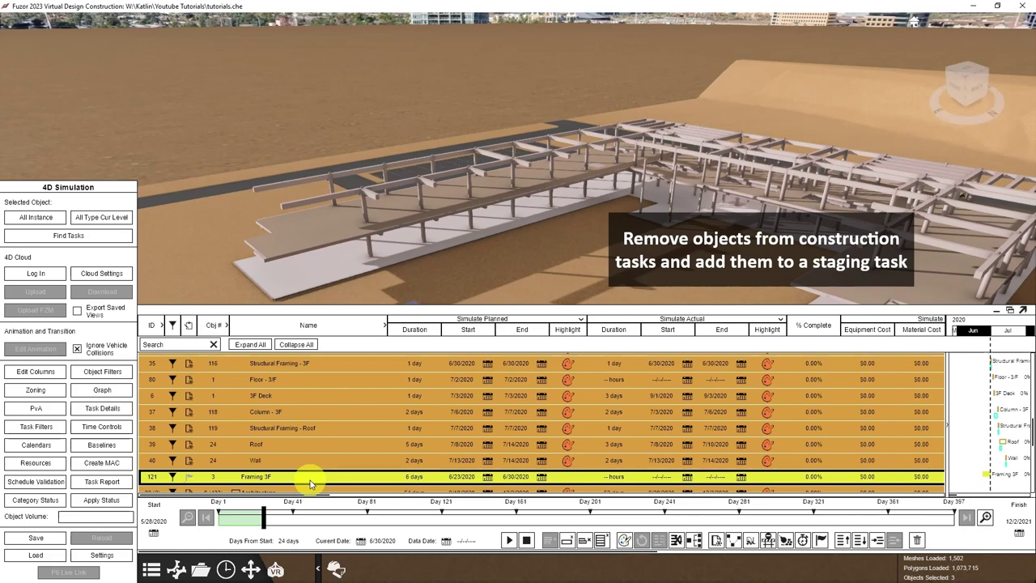
{"action": "mouse_move", "coordinate": [562, 169]}
{"action": "left_mouse_down"}
{"action": "mouse_move", "coordinate": [566, 180]}
{"action": "mouse_move", "coordinate": [548, 179]}
{"action": "left_mouse_up"}
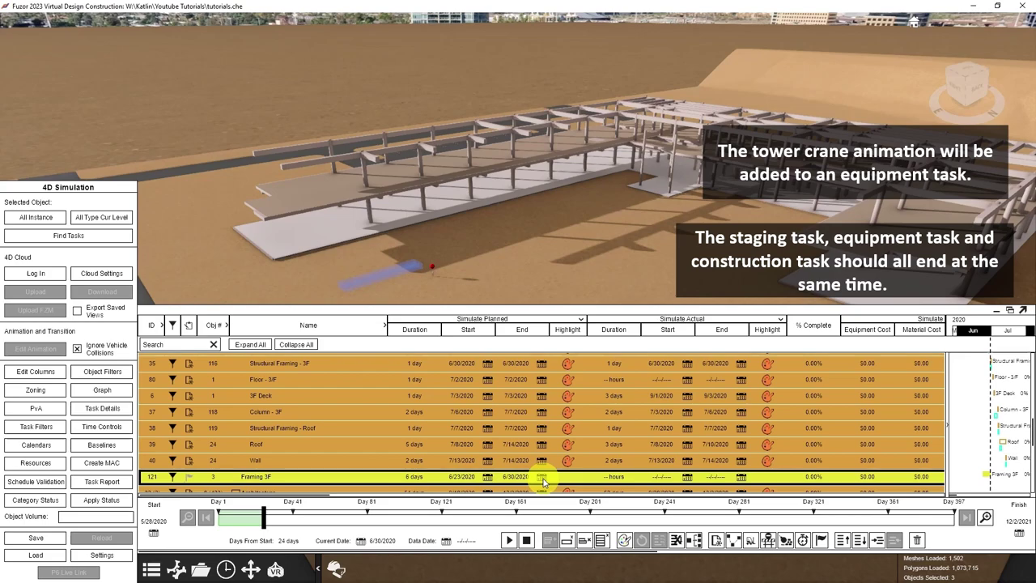
- Add New Equipment Task_122 with Start and Finish dates of June 30, 2020
{"action": "left_click", "coordinate": [751, 548]}
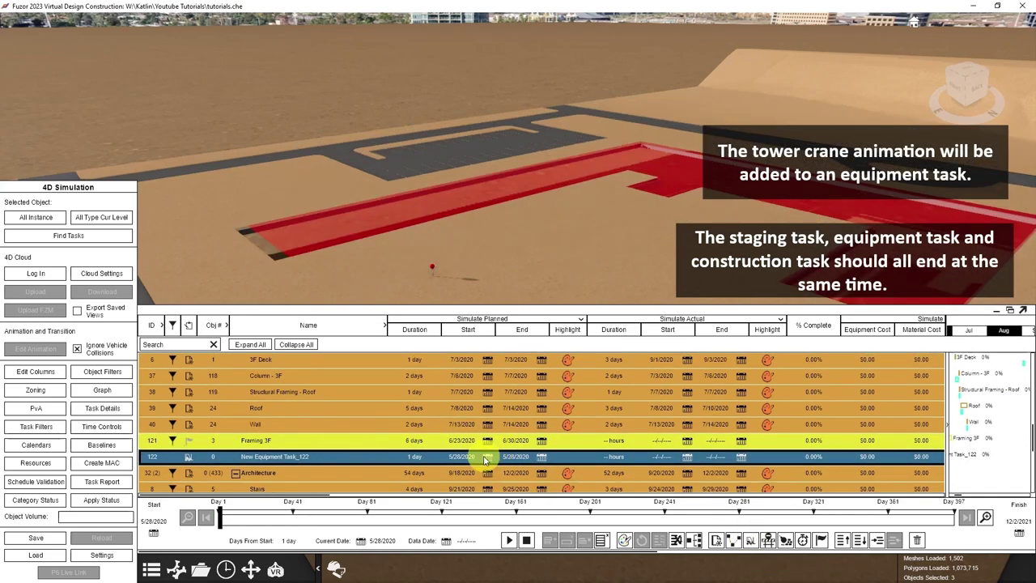
{"action": "left_click", "coordinate": [488, 457]}
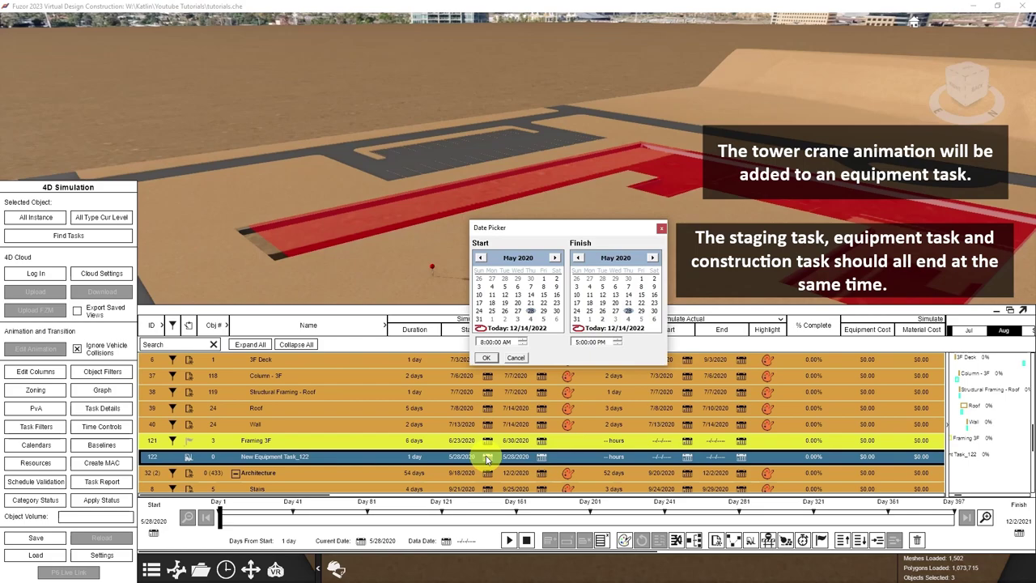
{"action": "left_click", "coordinate": [555, 258]}
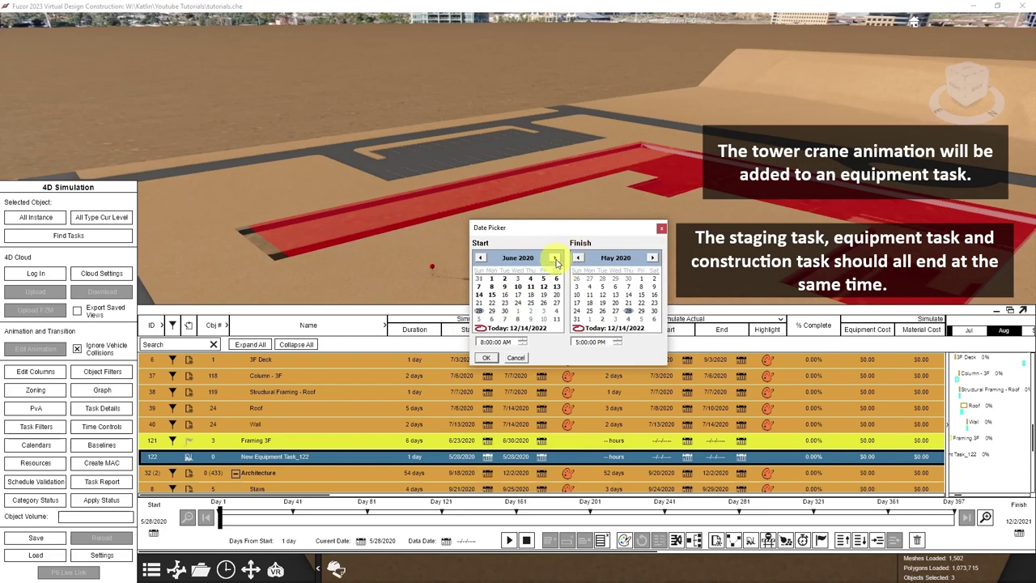
{"action": "left_click", "coordinate": [504, 311]}
{"action": "left_click", "coordinate": [652, 258]}
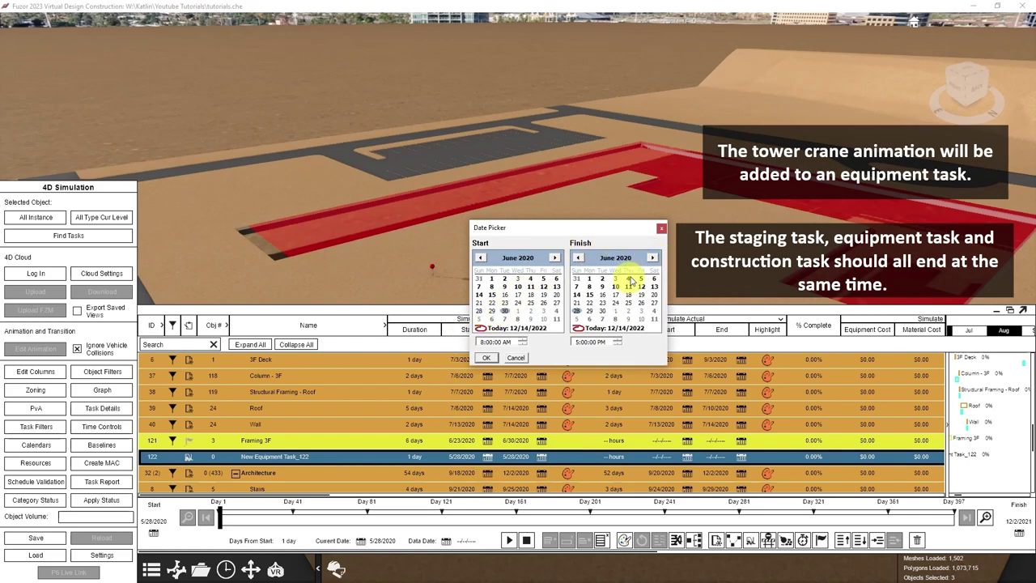
{"action": "left_click", "coordinate": [602, 311]}
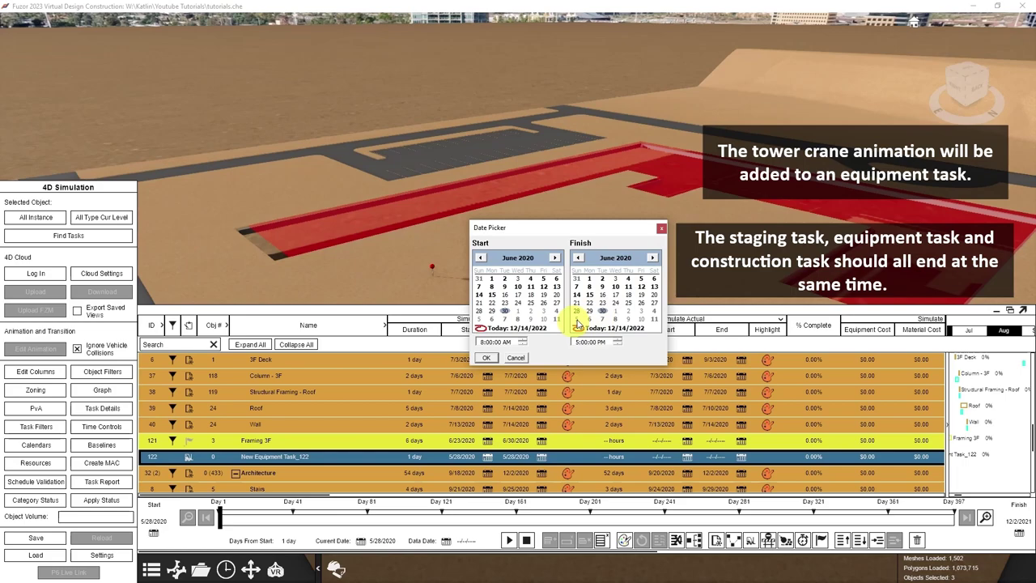
{"action": "left_click", "coordinate": [490, 358]}
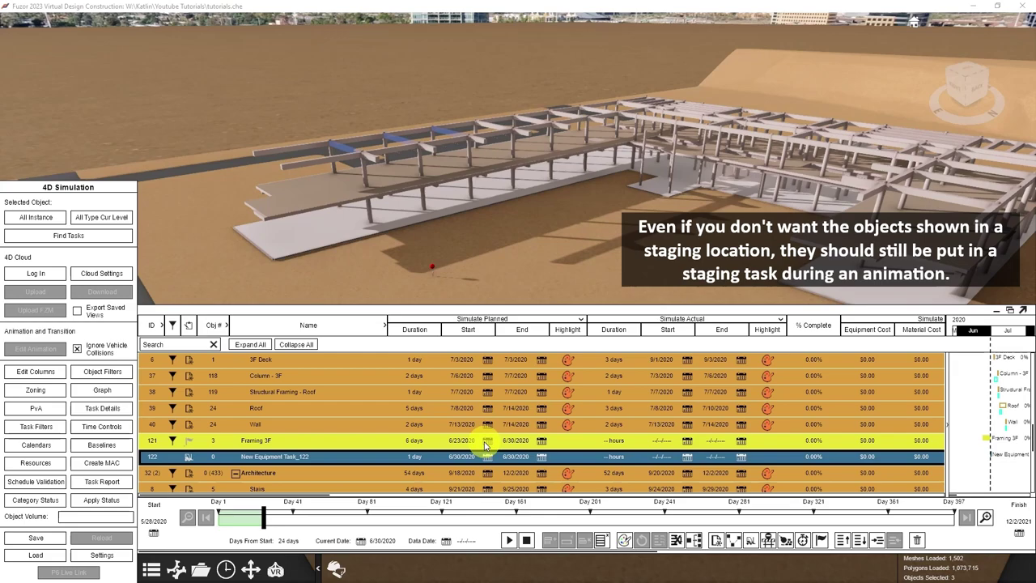
- Hide the 4D schedule and tilt the view up toward the skyline
{"action": "left_click", "coordinate": [337, 570]}
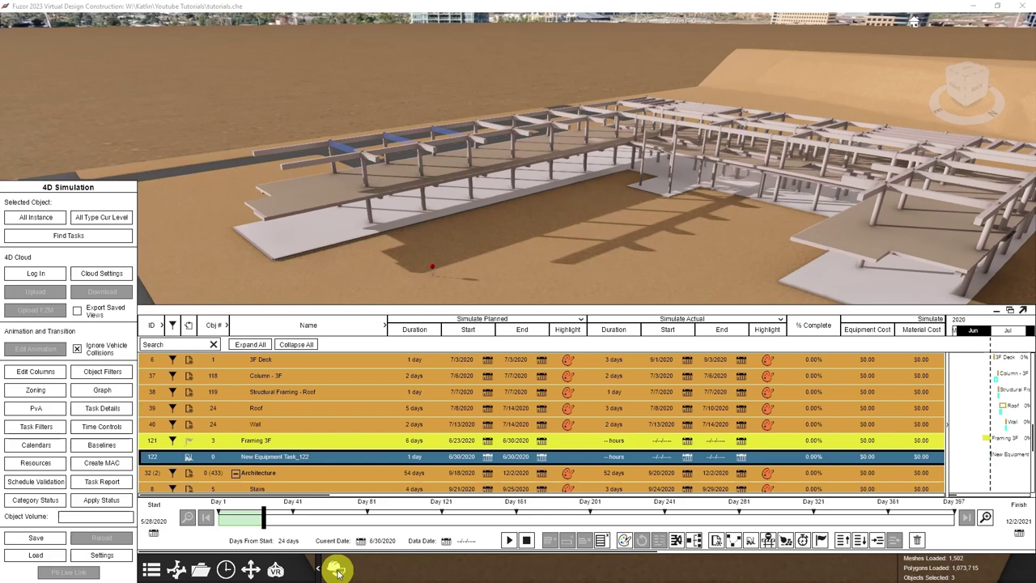
{"action": "left_click", "coordinate": [337, 570]}
{"action": "left_click_drag", "start_coordinate": [450, 509], "coordinate": [451, 469]}
- Find 'cont' in the tool list to open the Content Library and start a search
{"action": "left_click", "coordinate": [14, 571]}
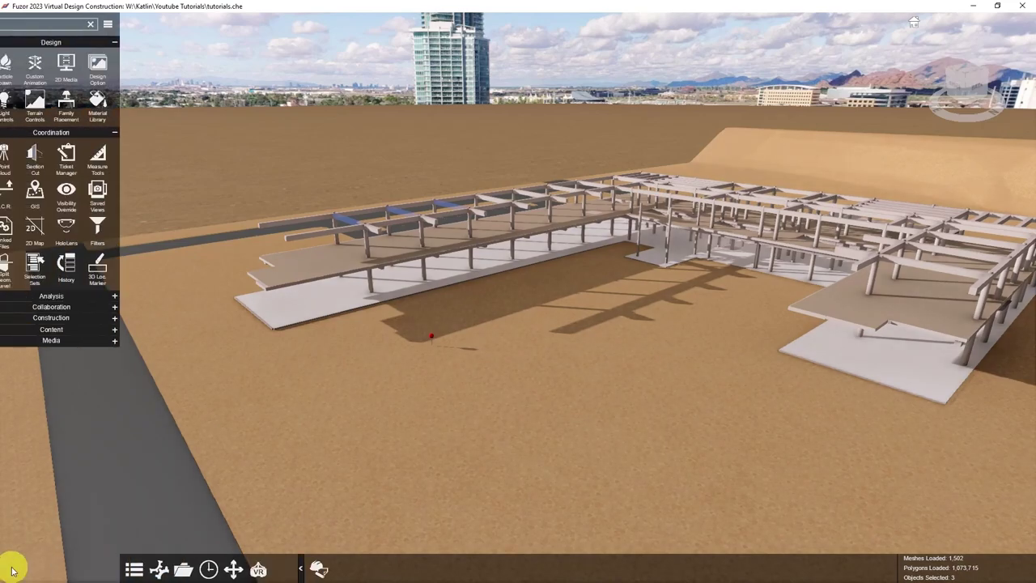
{"action": "type", "text": "cont"}
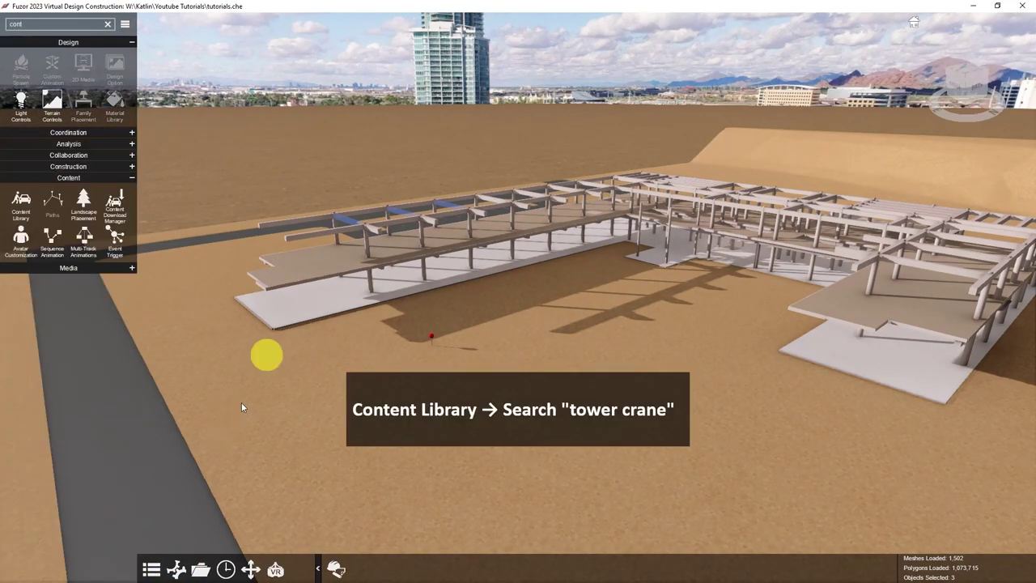
{"action": "left_click", "coordinate": [21, 201]}
{"action": "left_click", "coordinate": [64, 158]}
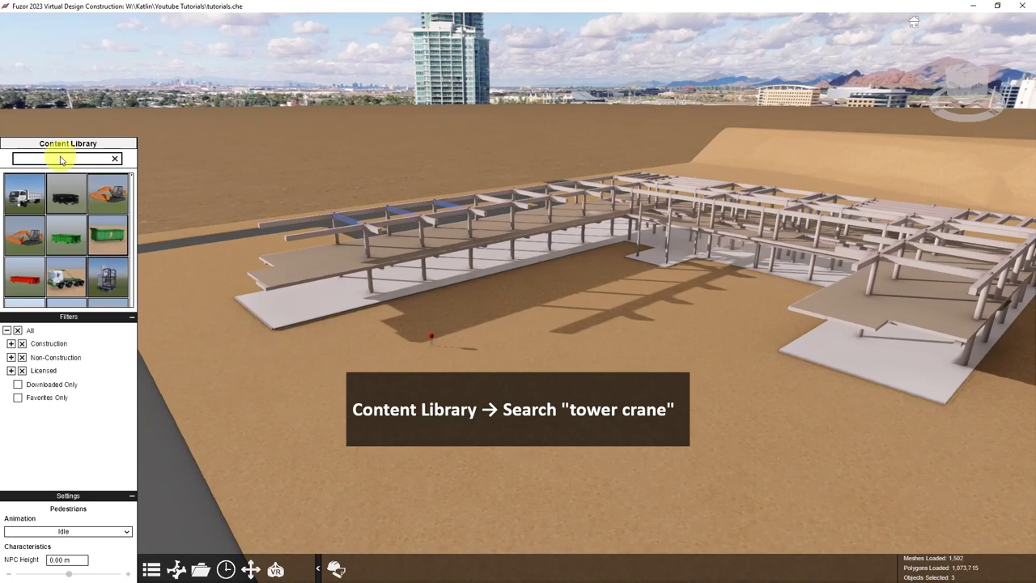
- Place a Tower Crane from the 'tower' search with its jib turned toward the deck, then select it
{"action": "type", "text": "tower"}
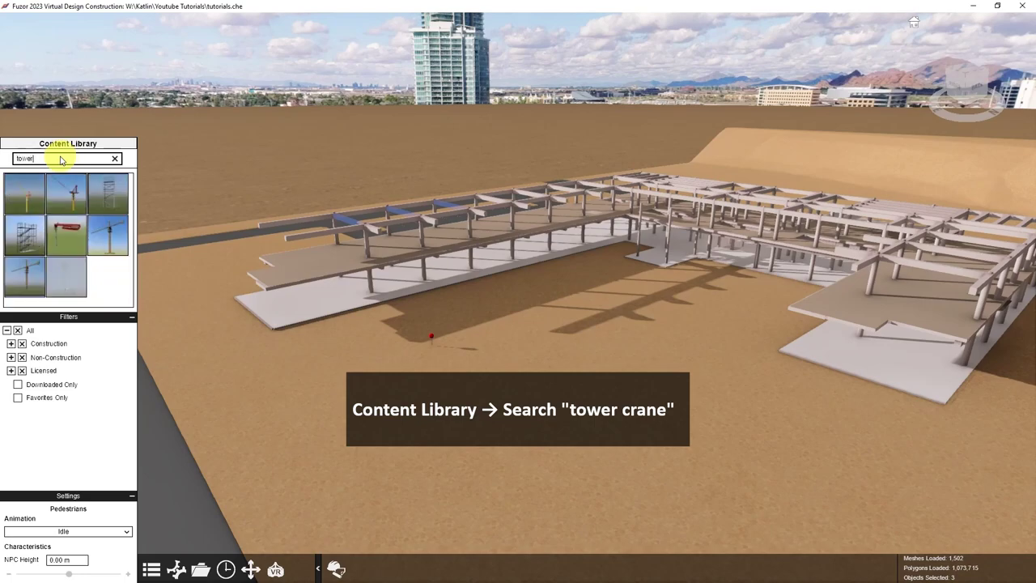
{"action": "left_click", "coordinate": [108, 233]}
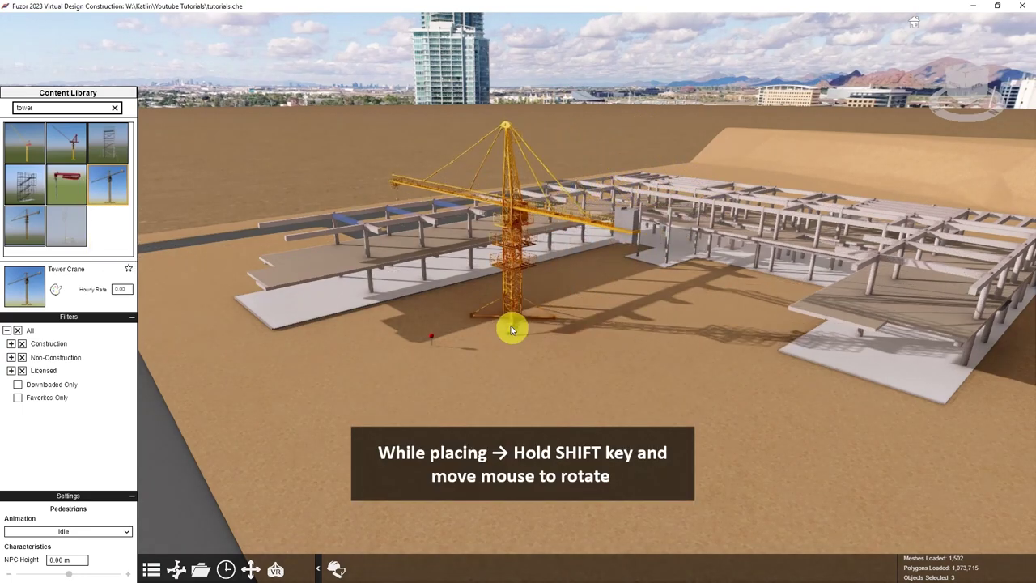
{"action": "key", "text": "shift"}
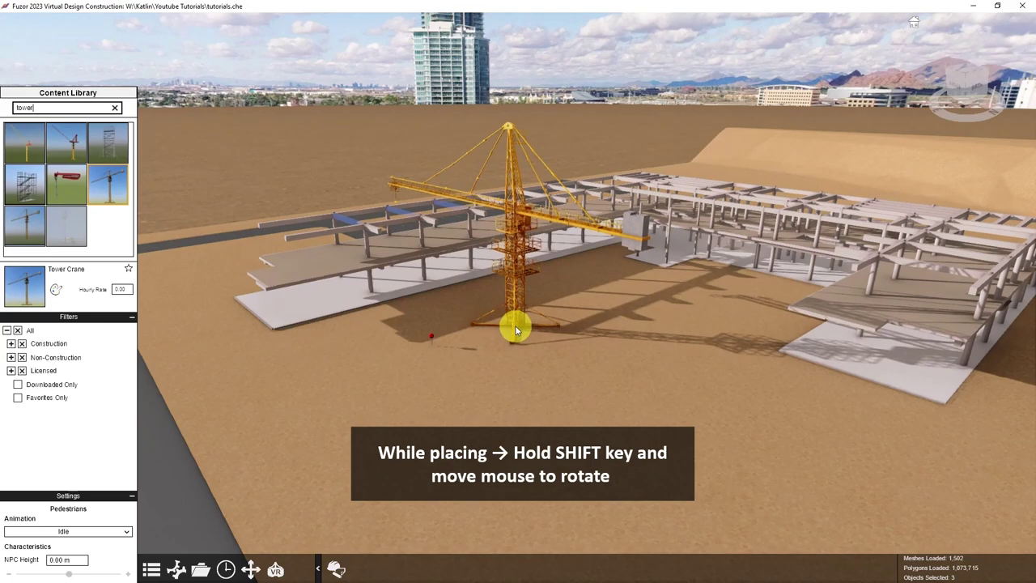
{"action": "key", "text": "shift"}
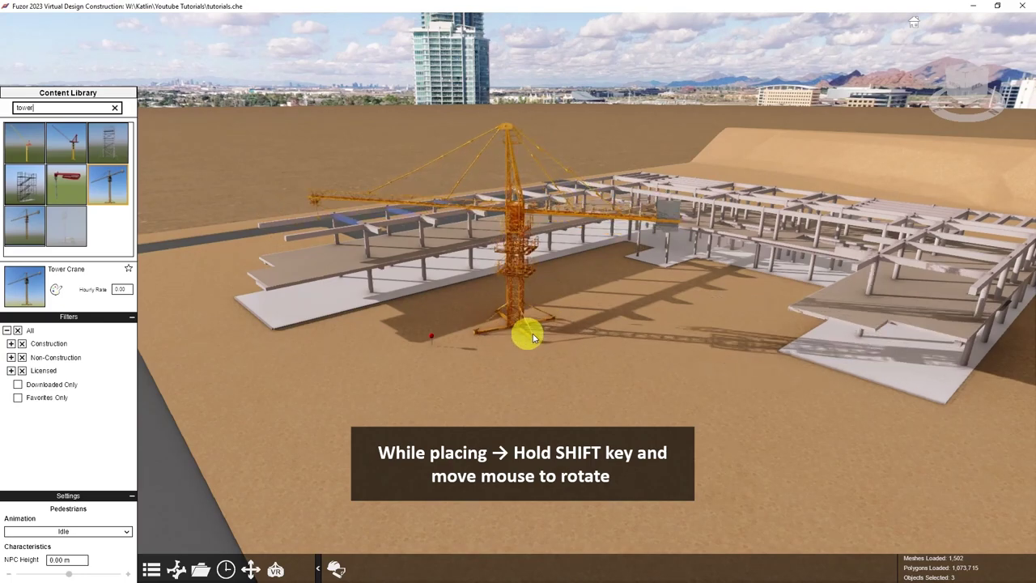
{"action": "key", "text": "shift"}
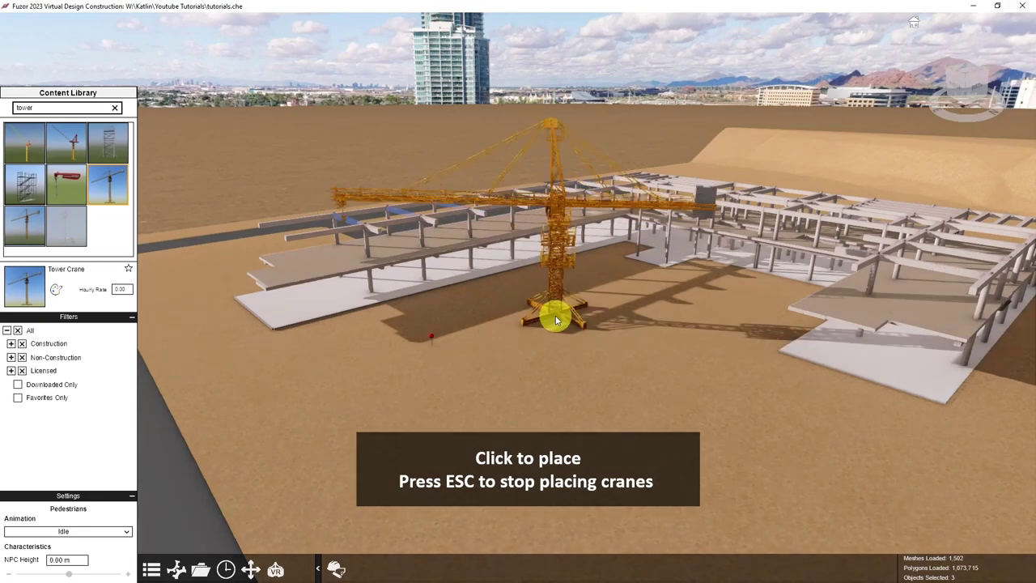
{"action": "left_click", "coordinate": [573, 359]}
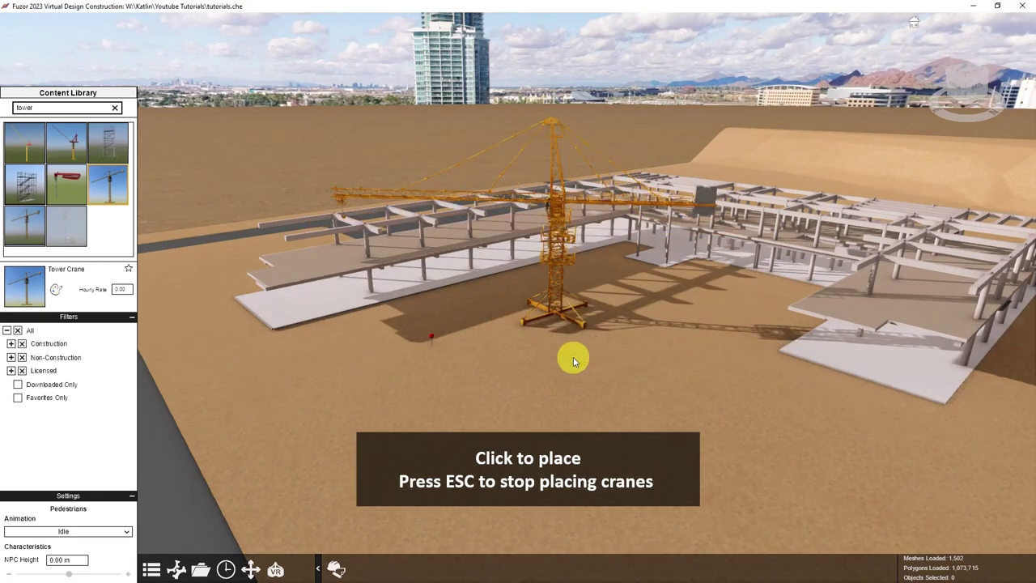
{"action": "left_click", "coordinate": [555, 260]}
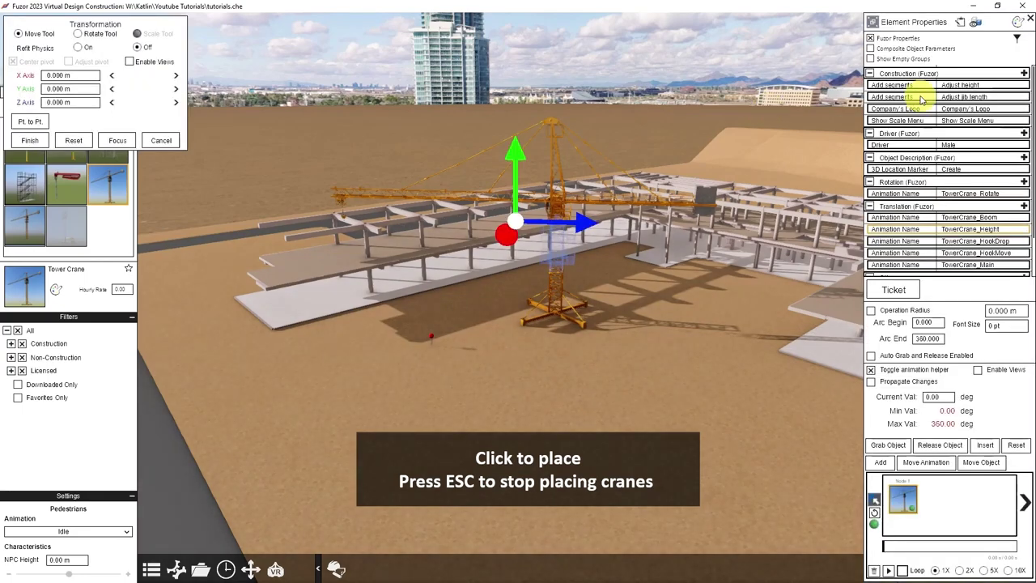
- Make the crane taller by applying 4 height segments
{"action": "left_click", "coordinate": [986, 87]}
{"action": "type", "text": "4"}
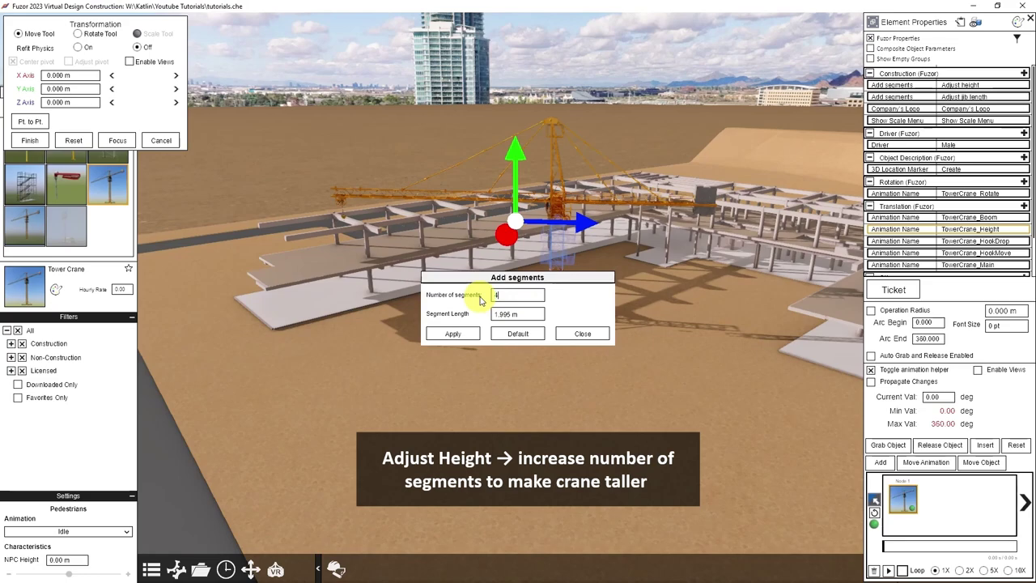
{"action": "left_click", "coordinate": [454, 334]}
{"action": "left_click", "coordinate": [573, 336]}
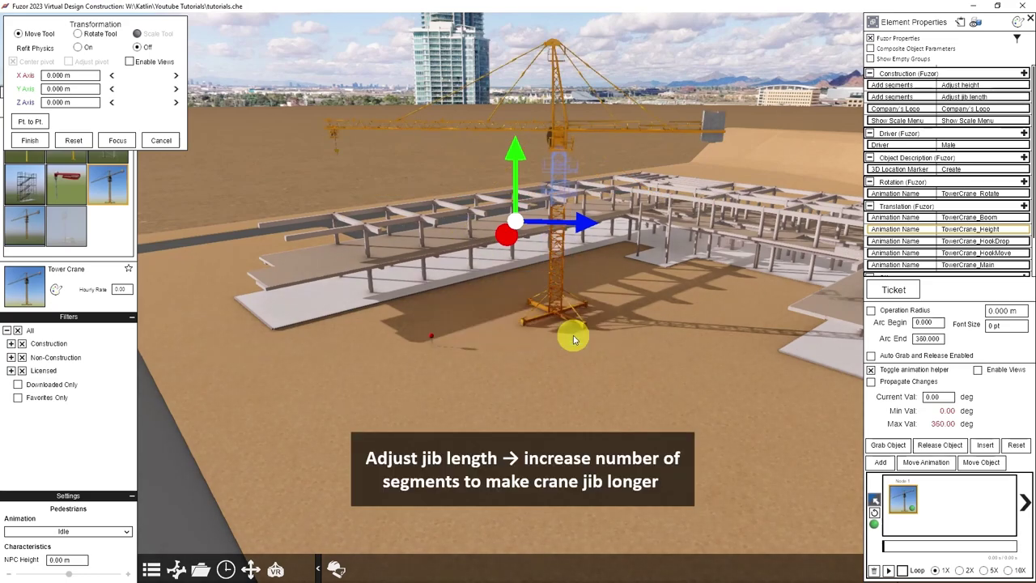
- Lengthen the jib to 6 segments, cancel the transform, and bring back the 4D schedule
{"action": "left_click", "coordinate": [972, 96]}
{"action": "left_click_drag", "start_coordinate": [510, 299], "coordinate": [486, 300]}
{"action": "type", "text": "6"}
{"action": "left_click", "coordinate": [457, 335]}
{"action": "left_click", "coordinate": [582, 334]}
{"action": "left_click", "coordinate": [159, 140]}
{"action": "left_click", "coordinate": [333, 569]}
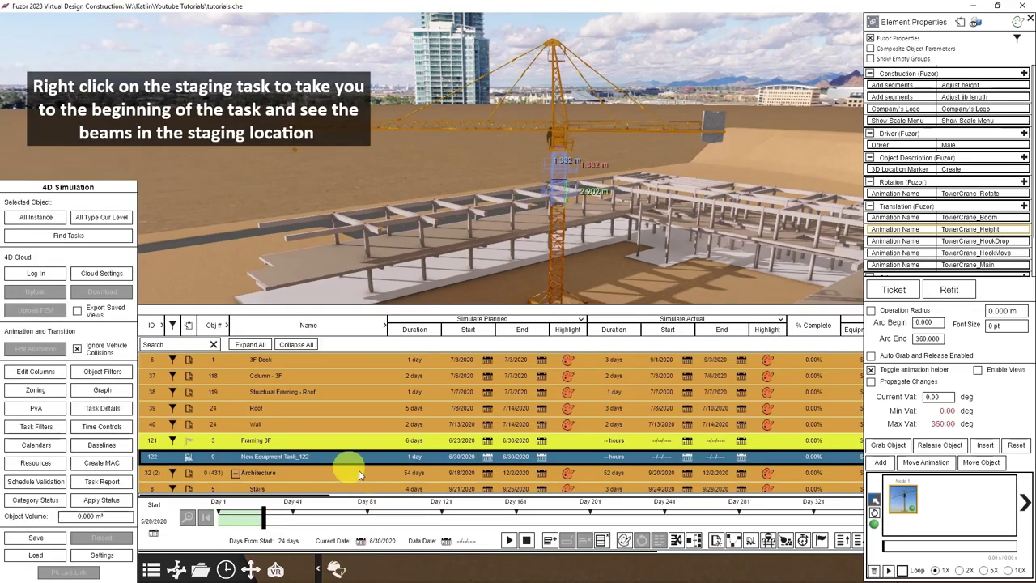
- Jump to the start of the Framing 3F task to stage the beam, then close the schedule
{"action": "left_click_drag", "start_coordinate": [395, 270], "coordinate": [429, 283]}
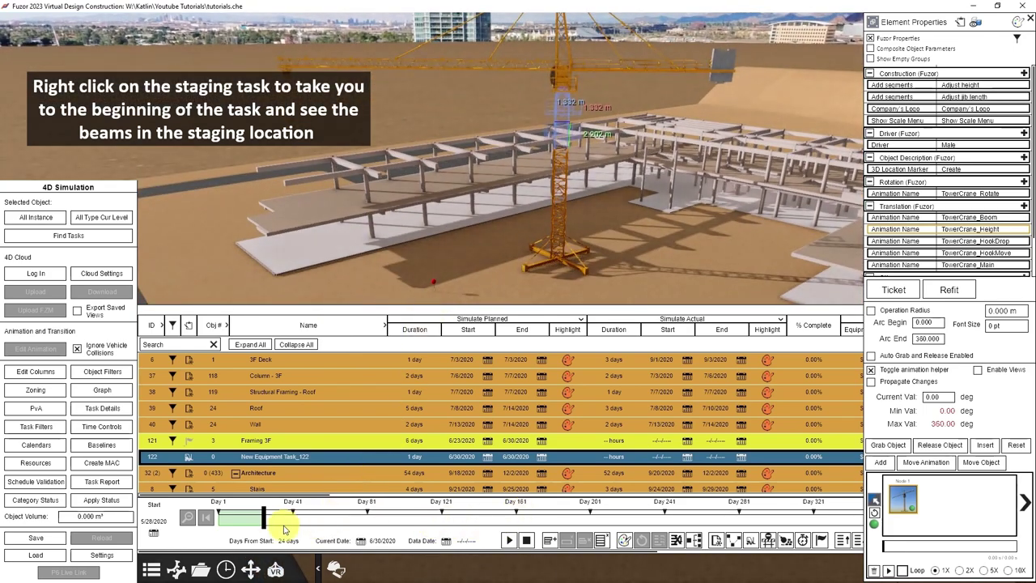
{"action": "right_click", "coordinate": [279, 441]}
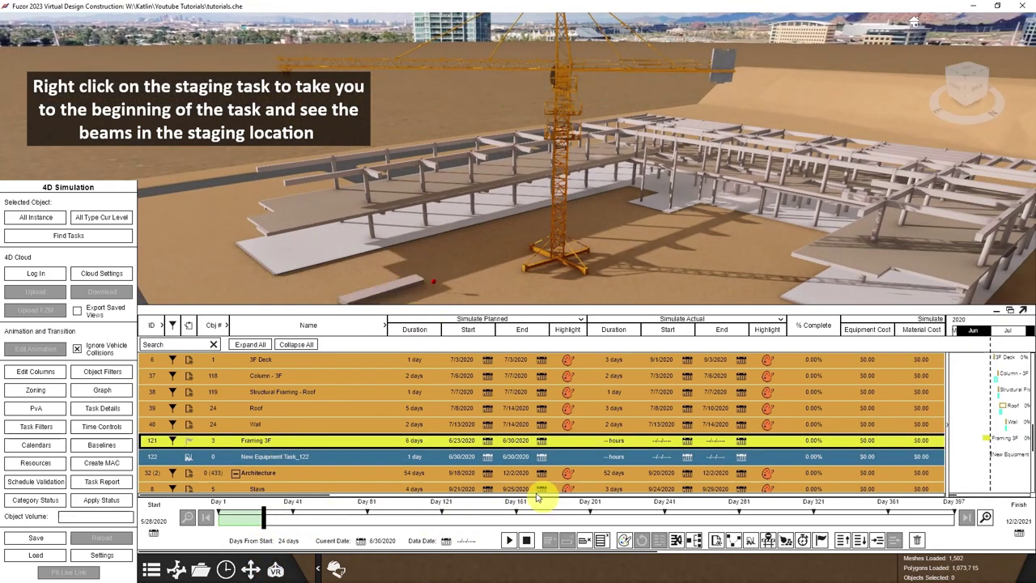
{"action": "left_click", "coordinate": [337, 568]}
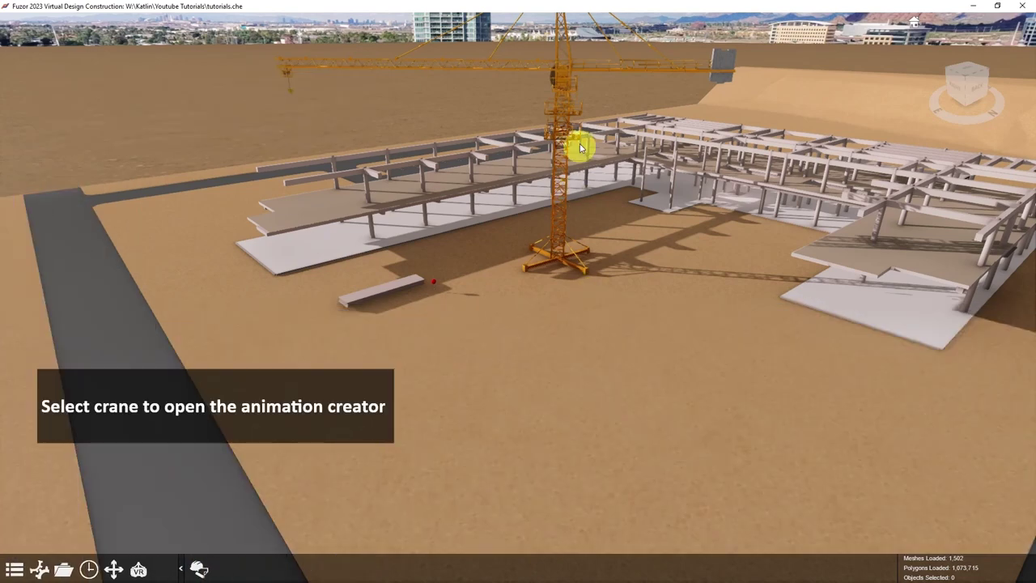
- Select the crane, add a second keyframe, enable Auto Grab and Release, and begin Grab Object
{"action": "left_click", "coordinate": [569, 117]}
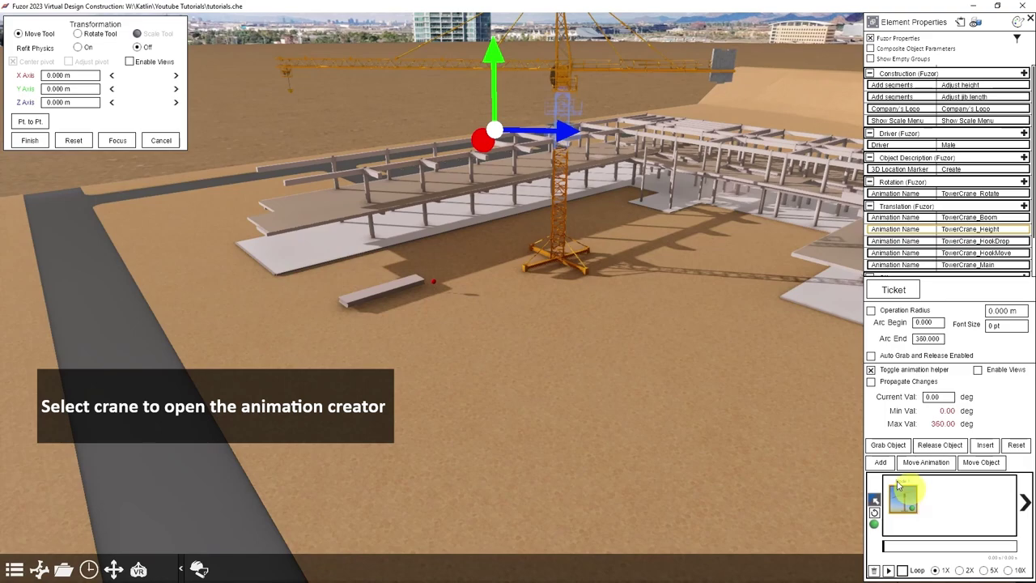
{"action": "left_click_drag", "start_coordinate": [717, 421], "coordinate": [653, 329]}
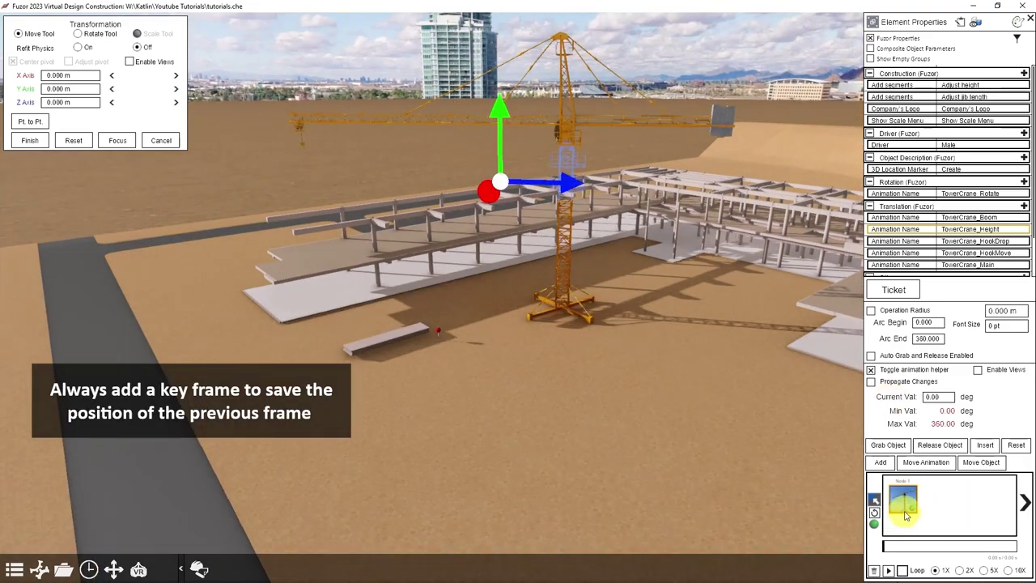
{"action": "left_click", "coordinate": [881, 463]}
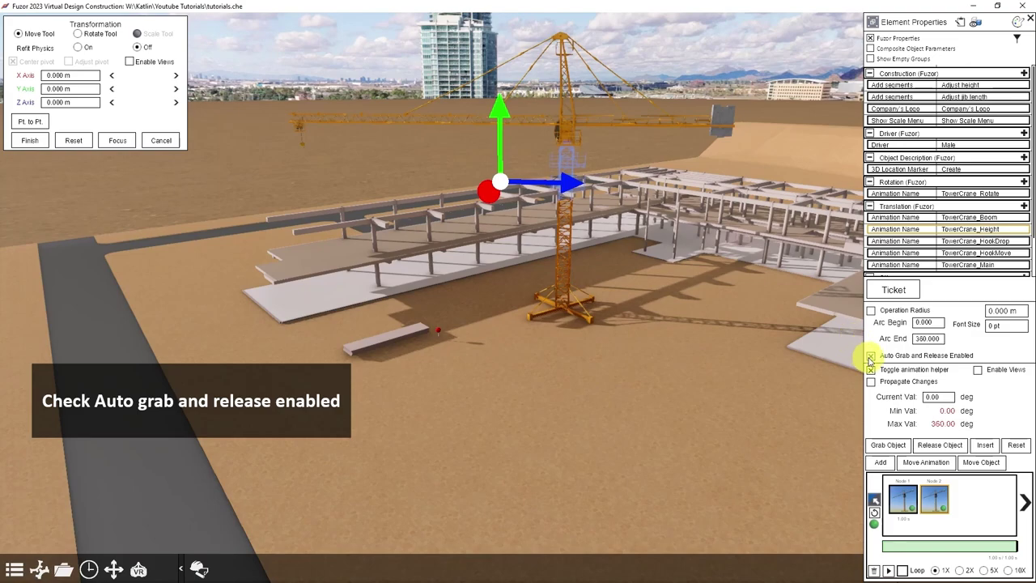
{"action": "left_click", "coordinate": [870, 356]}
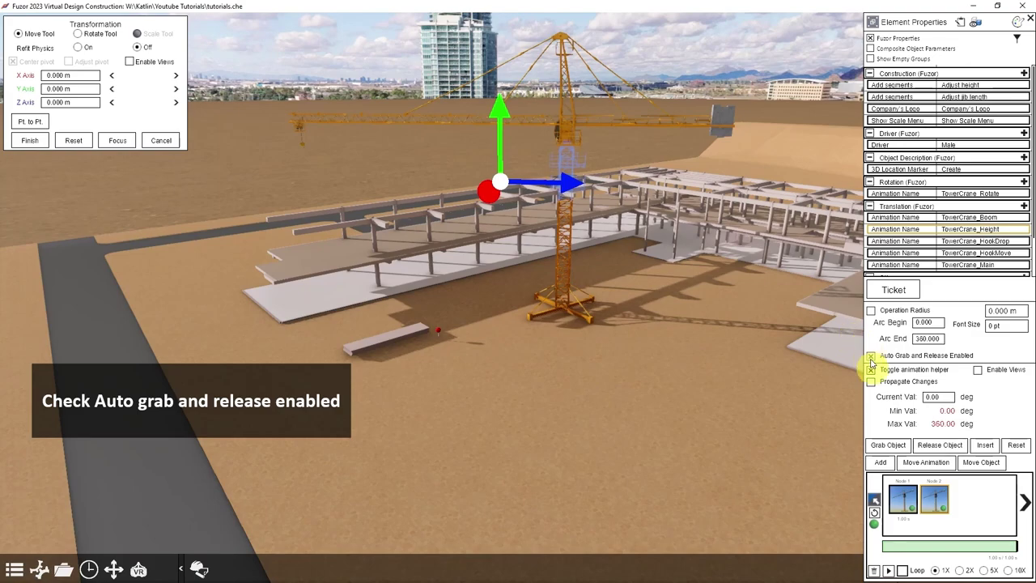
{"action": "left_click", "coordinate": [891, 446]}
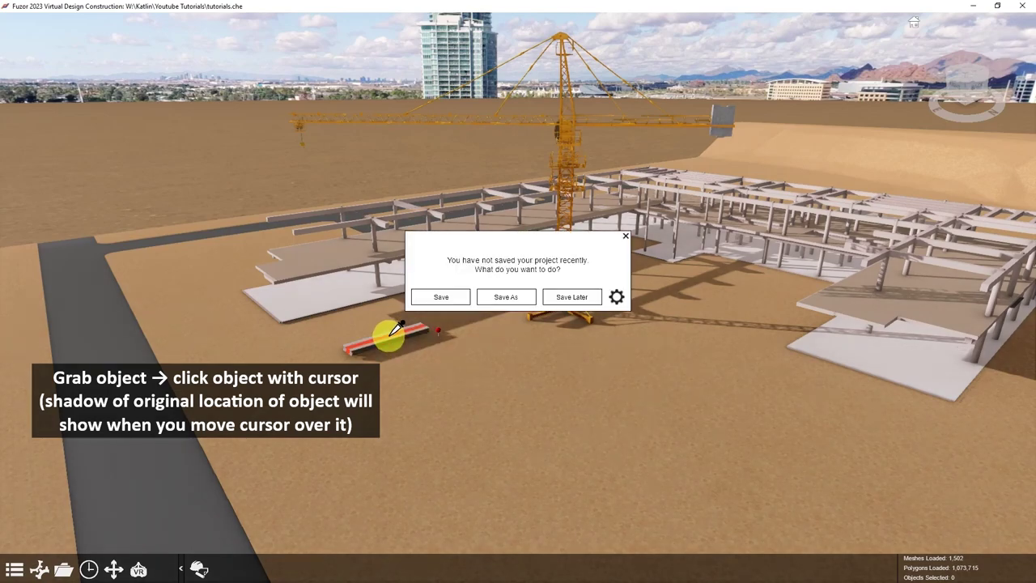
- Postpone the save reminder, pick the staged beam to grab, and confirm the animation options
{"action": "left_click", "coordinate": [567, 297]}
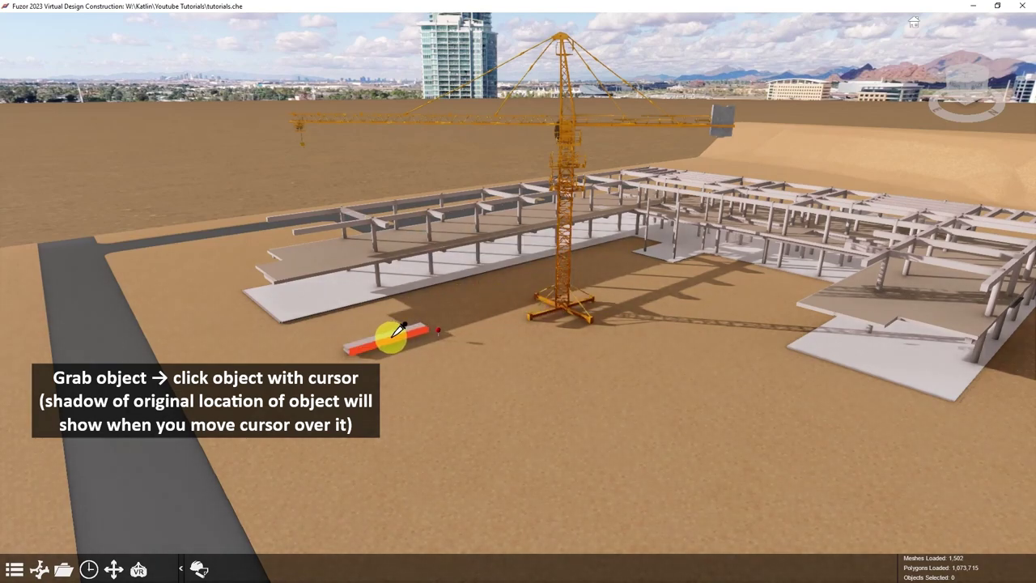
{"action": "left_click", "coordinate": [405, 327]}
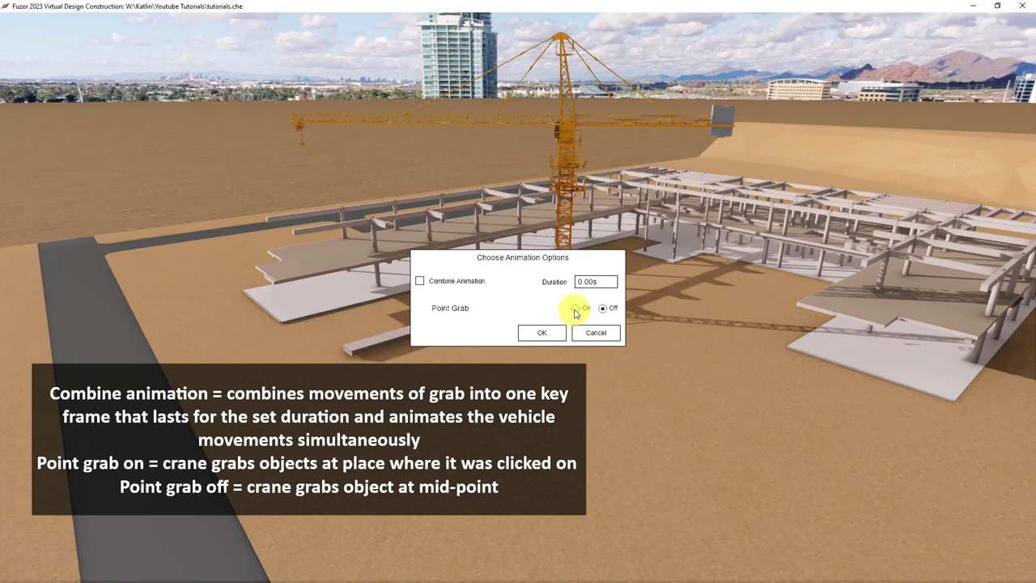
{"action": "left_click", "coordinate": [540, 335]}
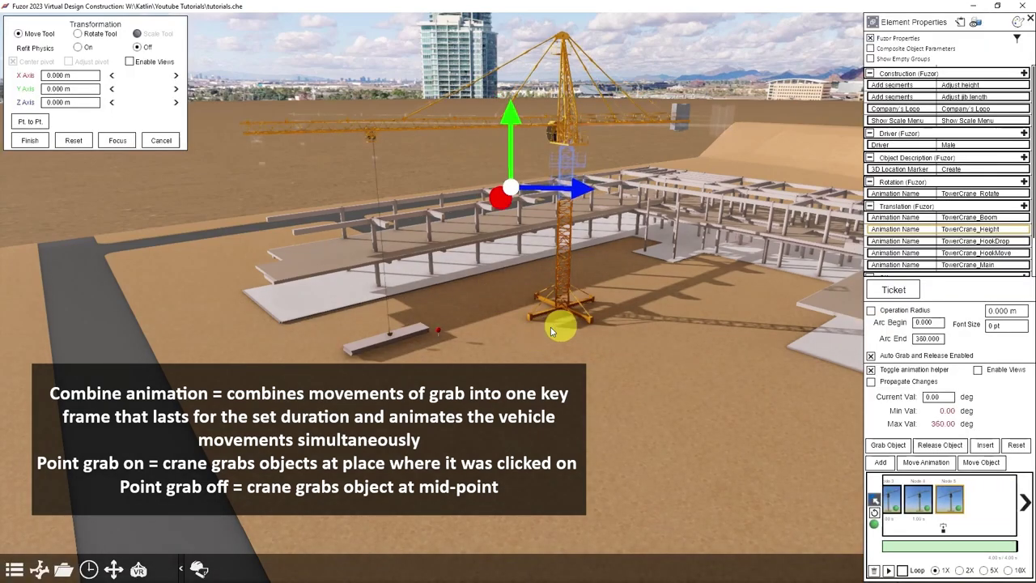
- Play the animation, hoist the beam via TowerCrane_HookDrop, keyframe it, and start Release Object
{"action": "left_click", "coordinate": [889, 572]}
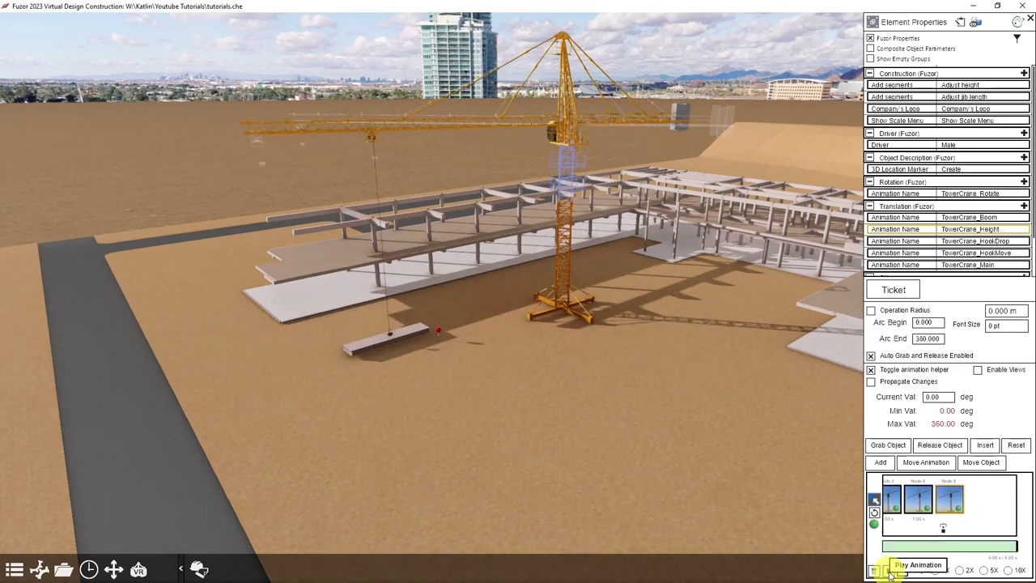
{"action": "left_click", "coordinate": [882, 463]}
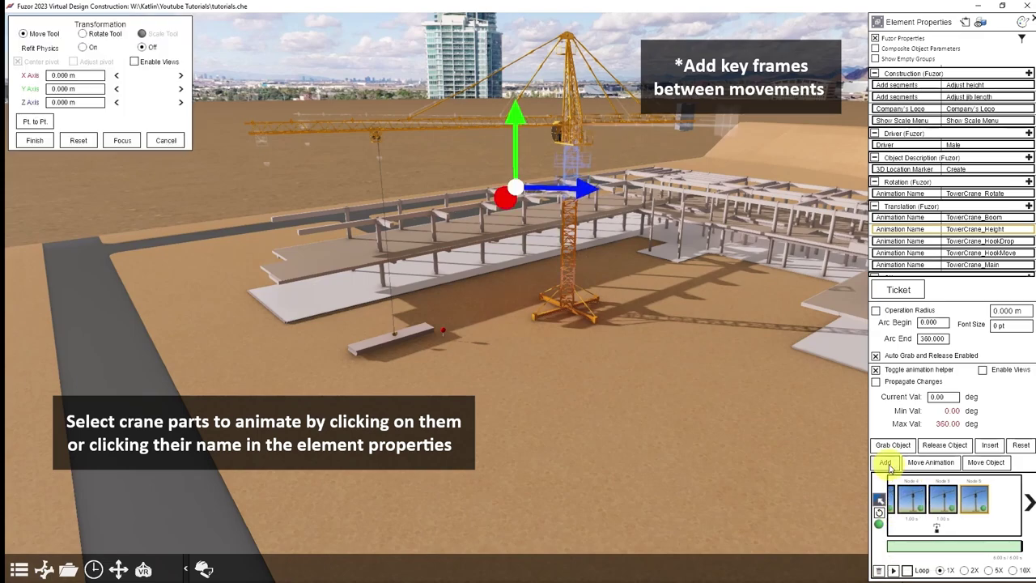
{"action": "left_click", "coordinate": [978, 242]}
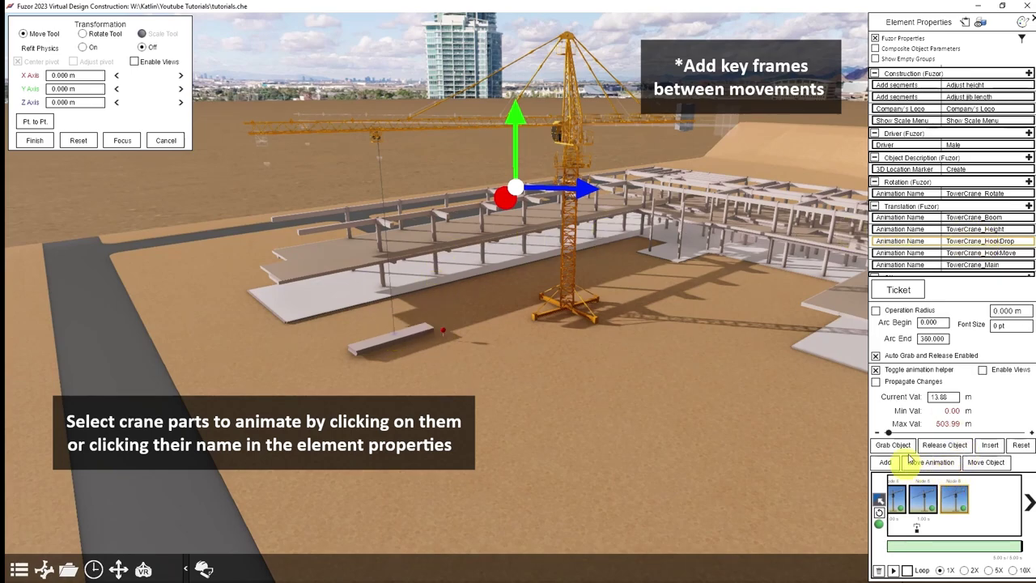
{"action": "left_click_drag", "start_coordinate": [889, 434], "coordinate": [905, 434]}
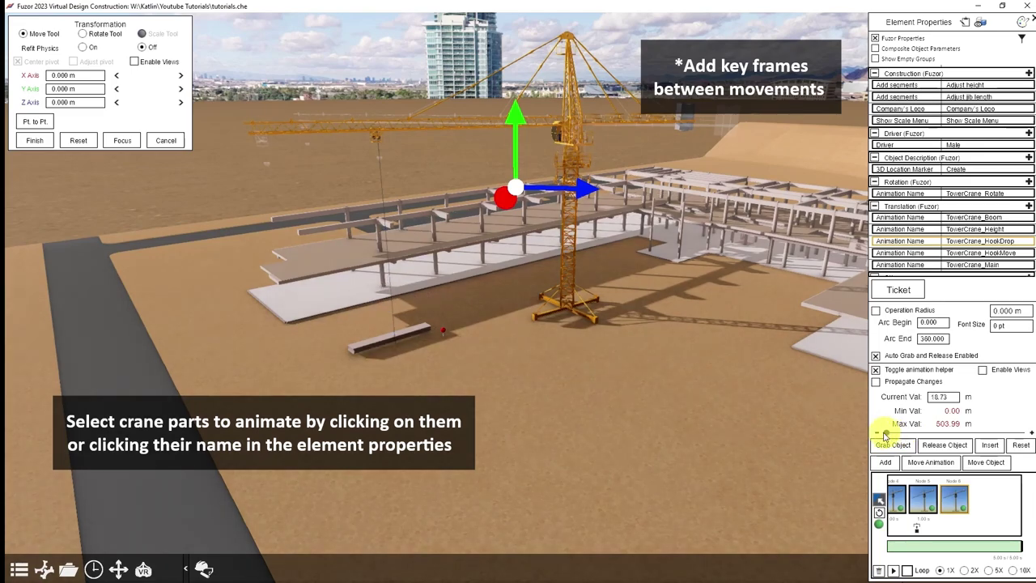
{"action": "left_click", "coordinate": [885, 463]}
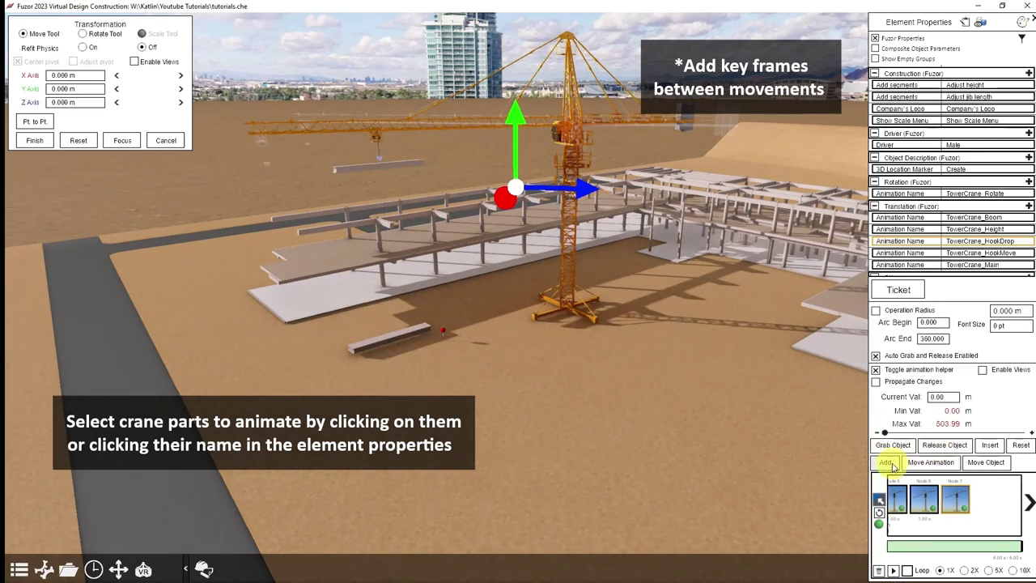
{"action": "left_click", "coordinate": [955, 447]}
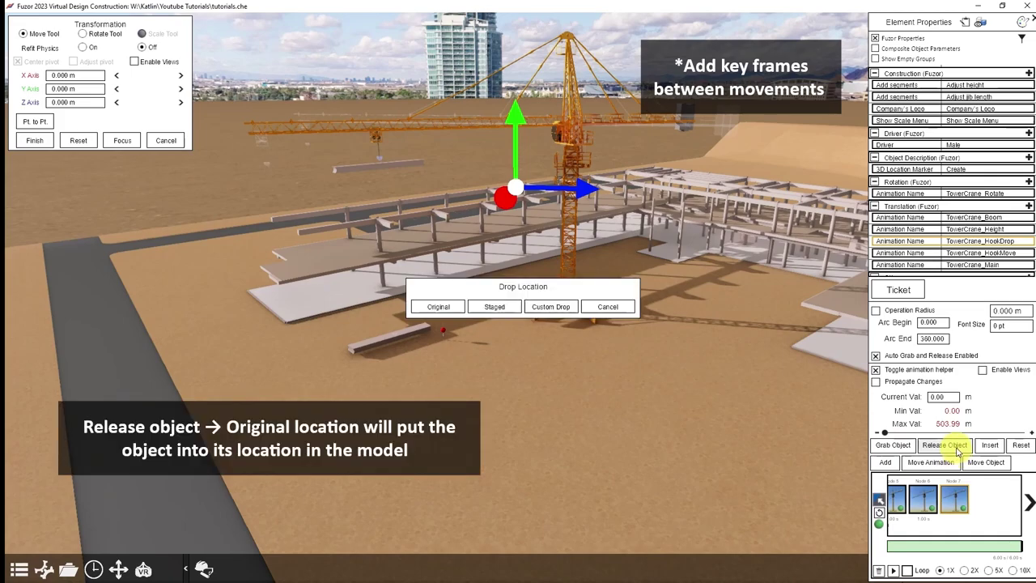
- Release the beam at its original location, add a keyframe, and play the crane animation from the start
{"action": "left_click", "coordinate": [440, 308]}
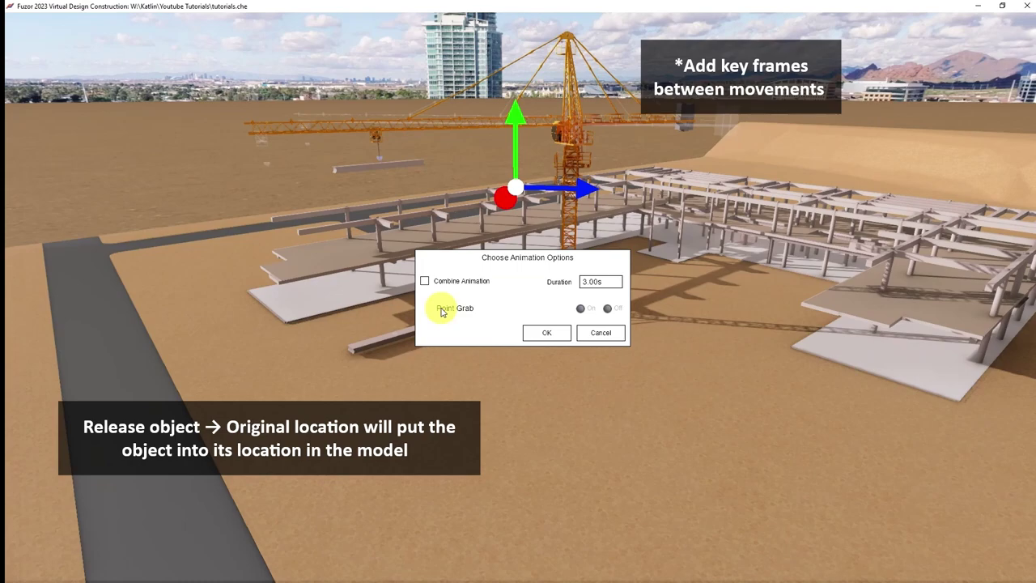
{"action": "left_click", "coordinate": [540, 333]}
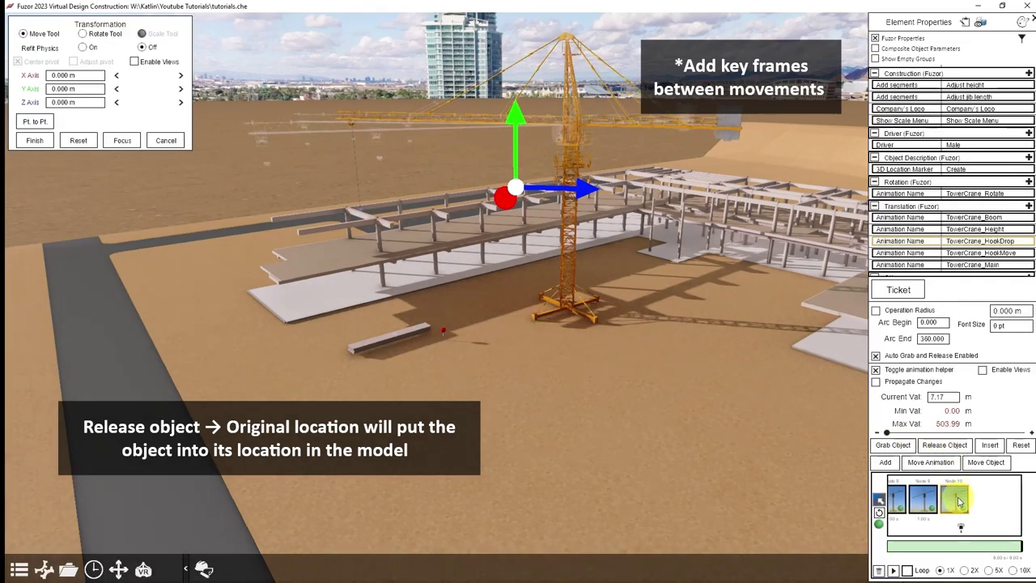
{"action": "left_click", "coordinate": [884, 464]}
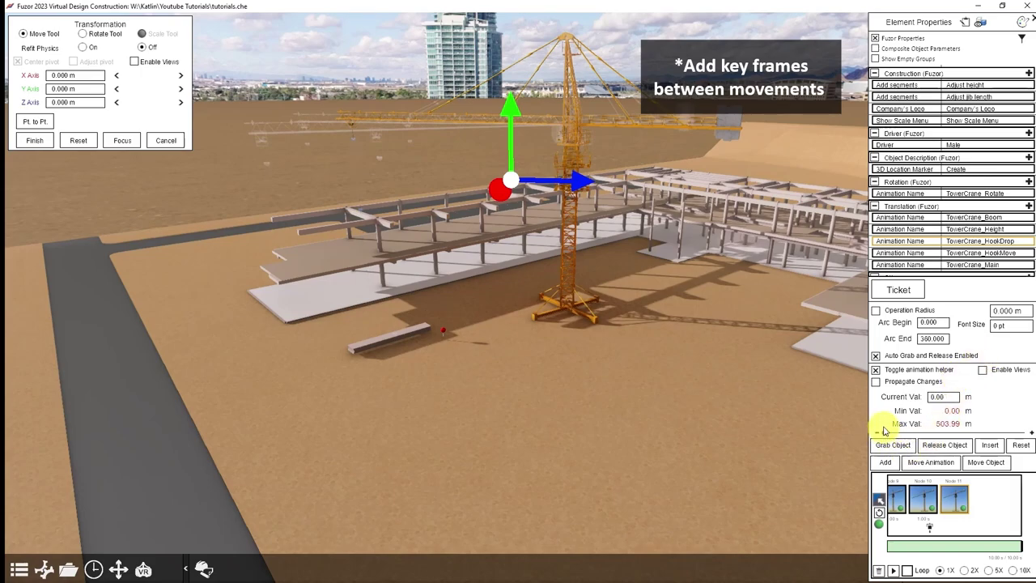
{"action": "left_click", "coordinate": [893, 571]}
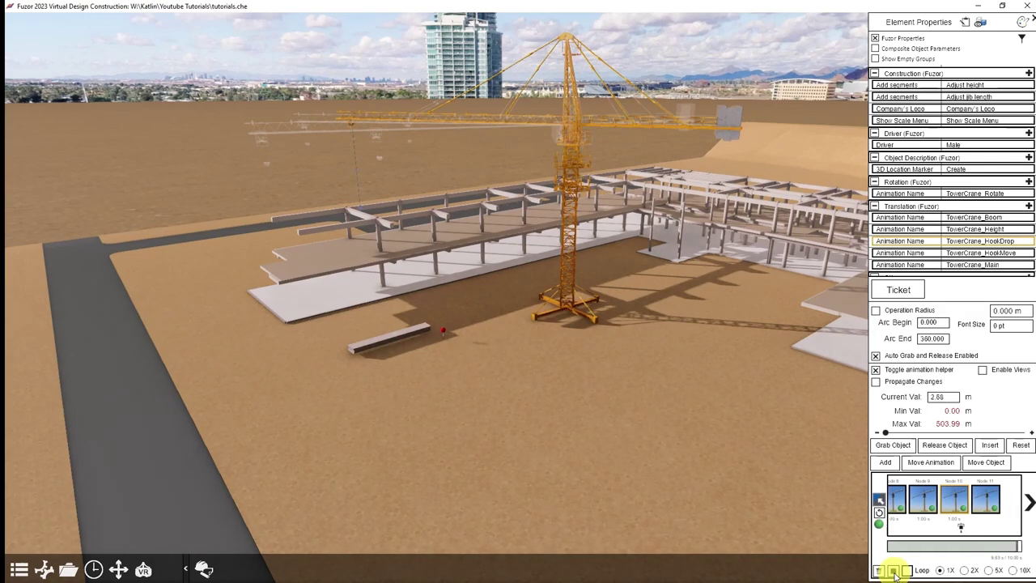
- Use the ghost crane helper and timeline to jump between earlier animation nodes, then hide the ghost outlines
{"action": "left_click", "coordinate": [875, 370]}
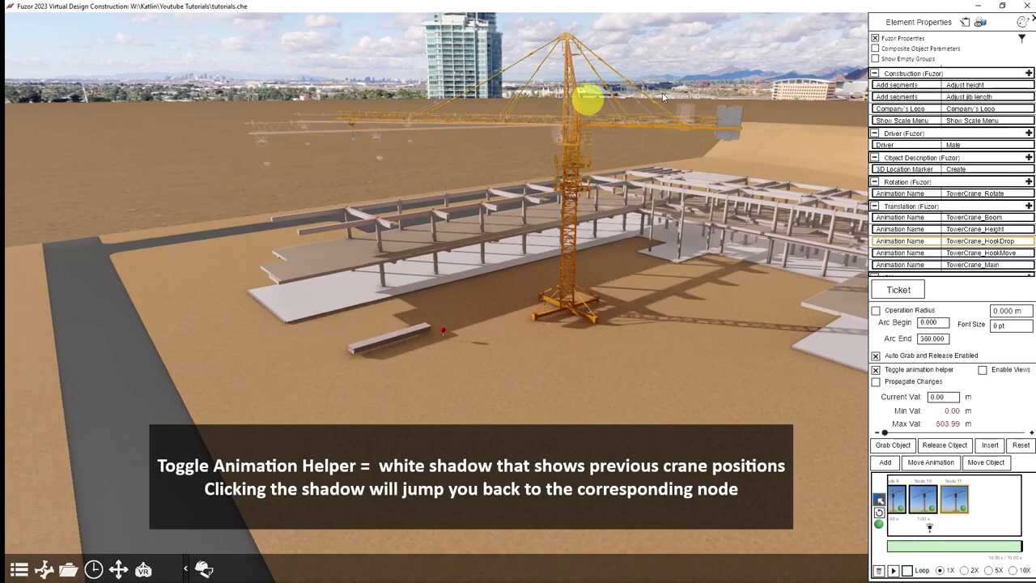
{"action": "left_click", "coordinate": [688, 106]}
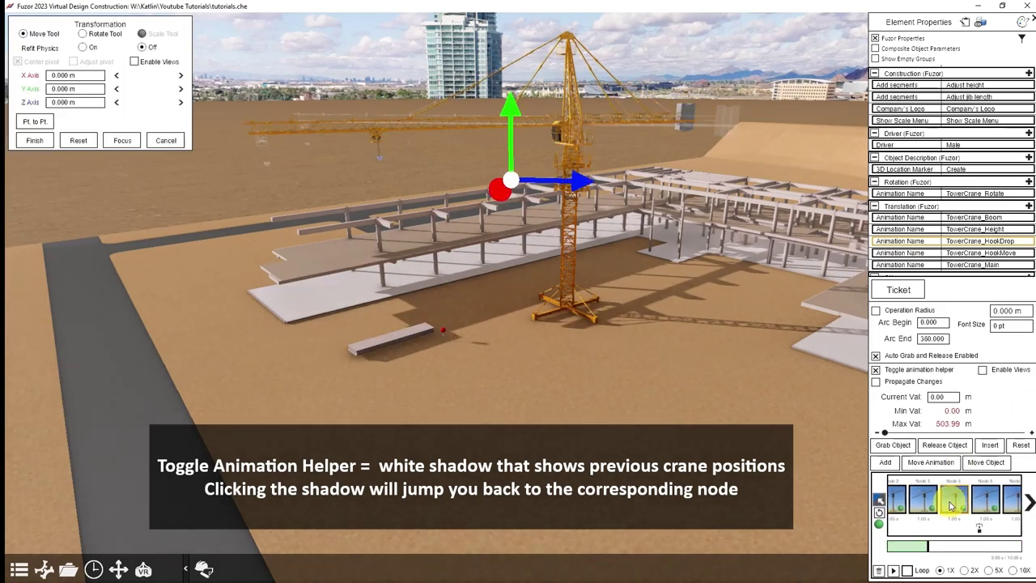
{"action": "left_click", "coordinate": [930, 550]}
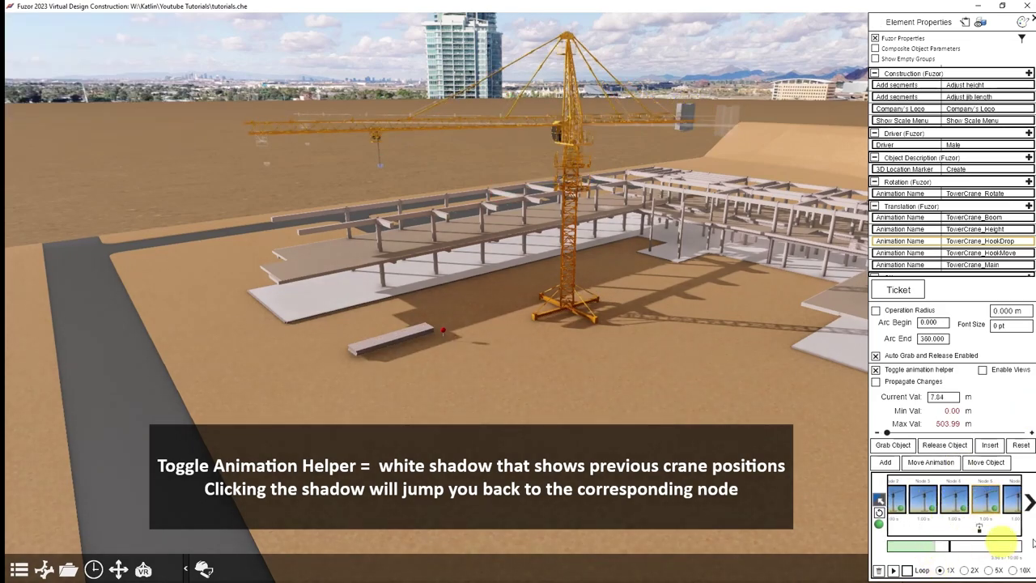
{"action": "left_click", "coordinate": [876, 370]}
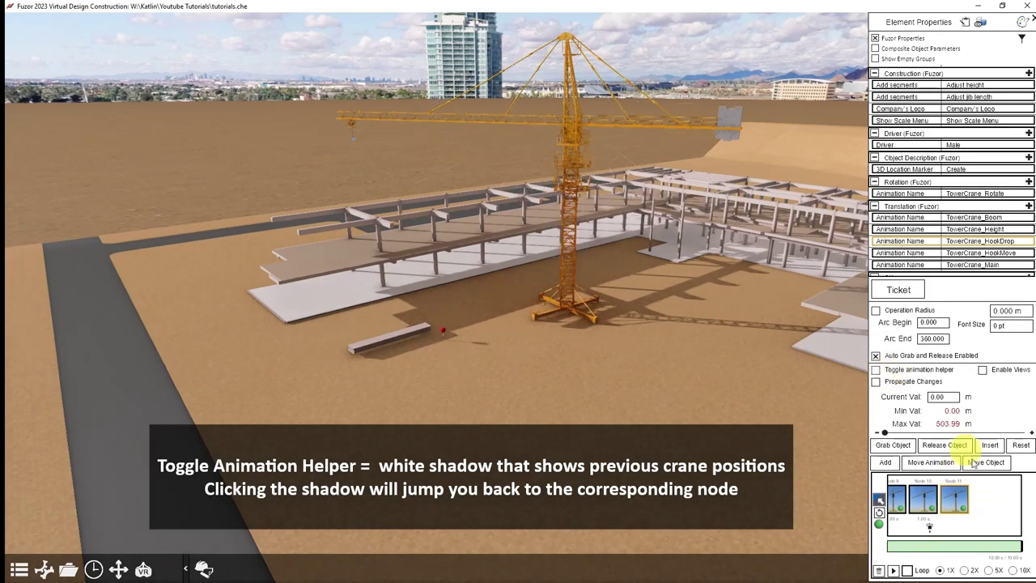
{"action": "left_click", "coordinate": [895, 503]}
{"action": "key", "text": "Insert"}
- Duplicate Node 9 as Node 12 and rotate the grabbed beam to about 96.8° around X
{"action": "left_click", "coordinate": [991, 503]}
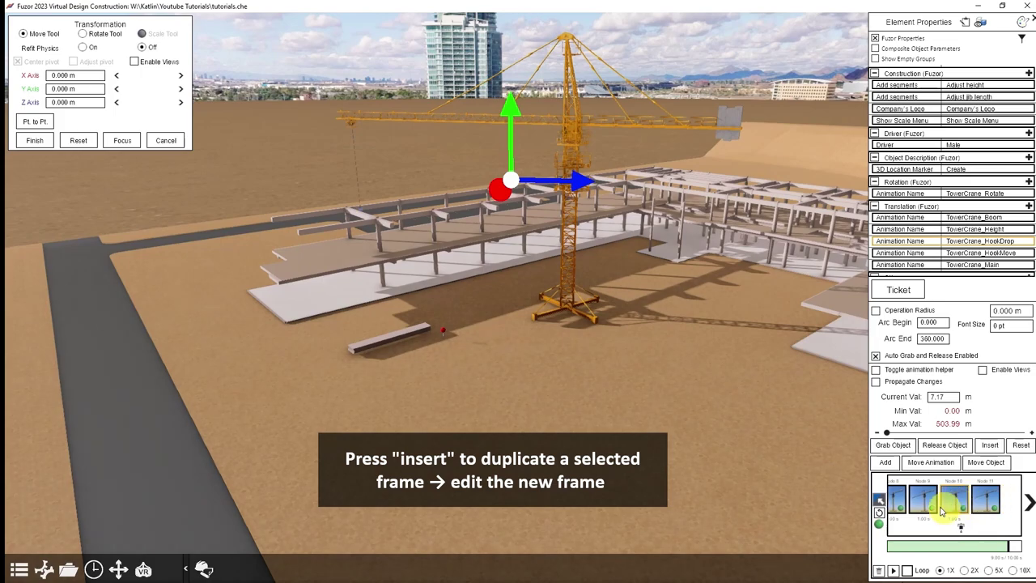
{"action": "left_click", "coordinate": [993, 446]}
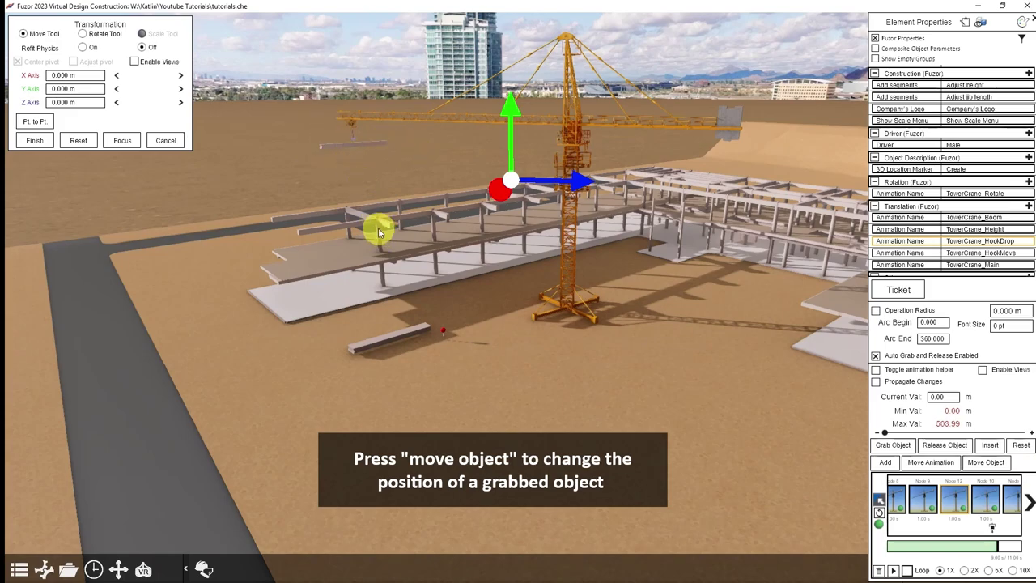
{"action": "left_click", "coordinate": [986, 462]}
{"action": "left_click_drag", "start_coordinate": [300, 158], "coordinate": [493, 192]}
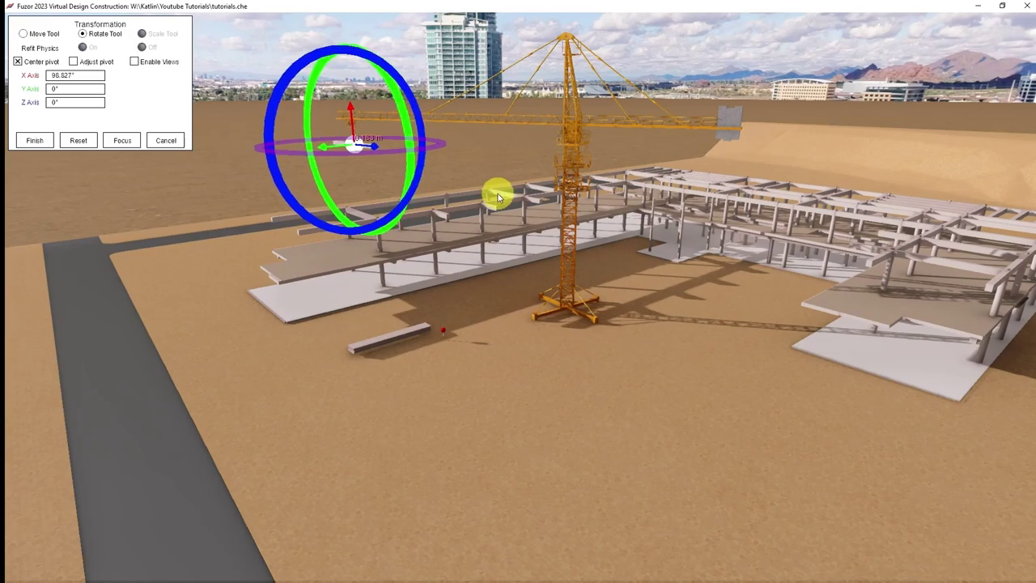
- Show the Elevation and Site views and commit the beam's X rotation at about 90.6°
{"action": "left_click", "coordinate": [134, 63]}
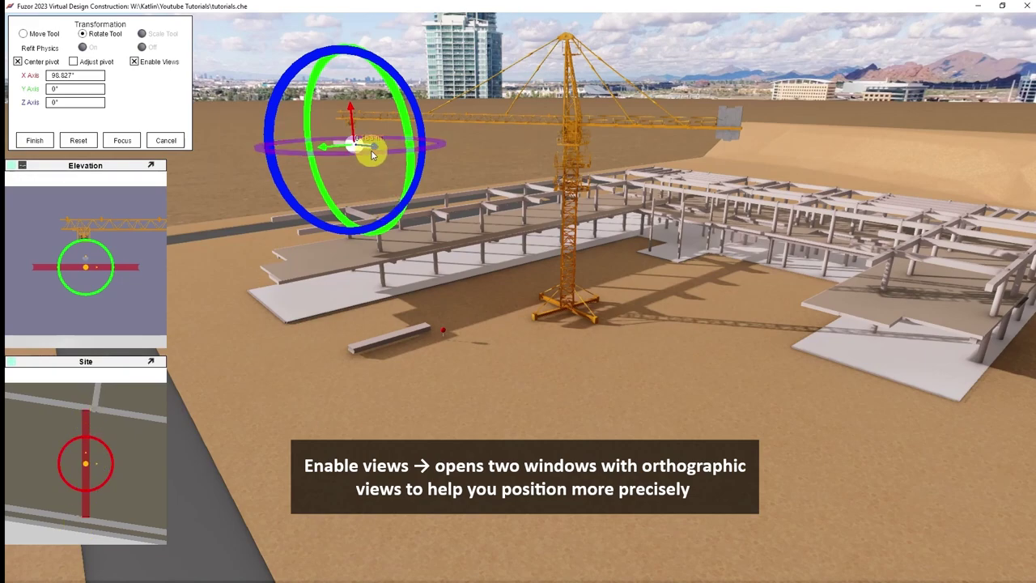
{"action": "left_click_drag", "start_coordinate": [370, 153], "coordinate": [366, 152]}
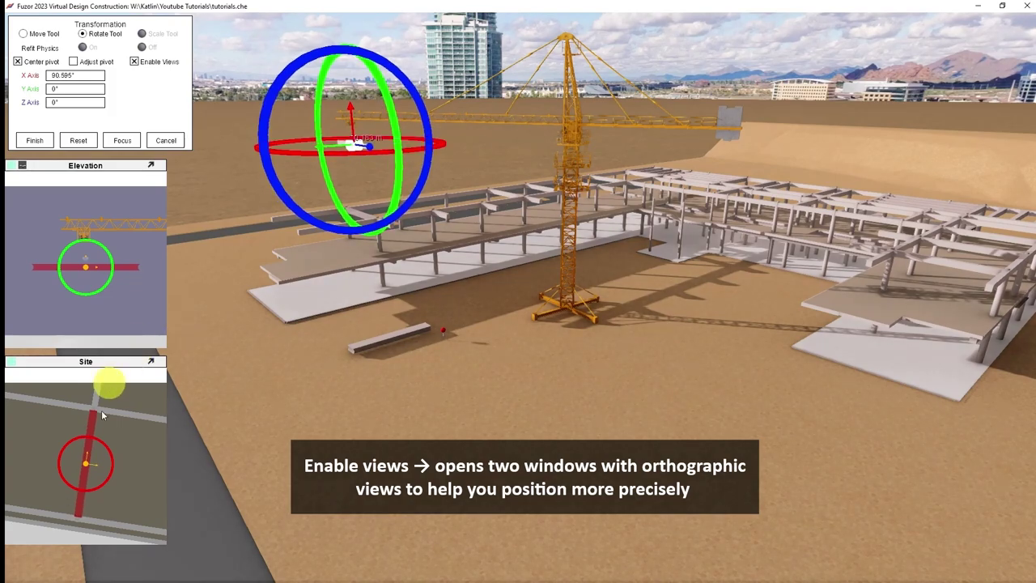
{"action": "left_click", "coordinate": [30, 139]}
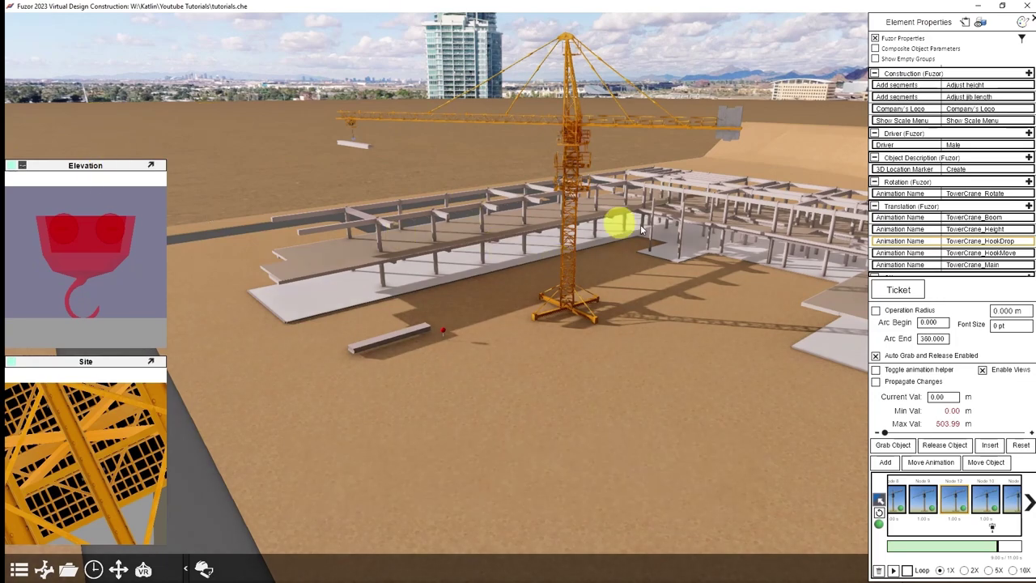
- Play the crane animation from its first node through to the 11-second end
{"action": "left_click", "coordinate": [905, 508]}
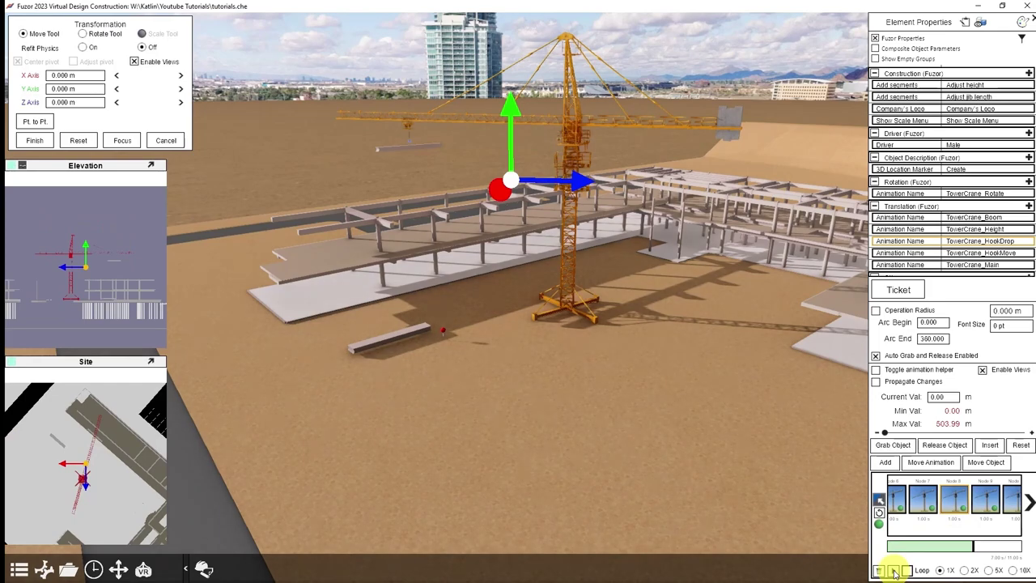
{"action": "left_click", "coordinate": [895, 571]}
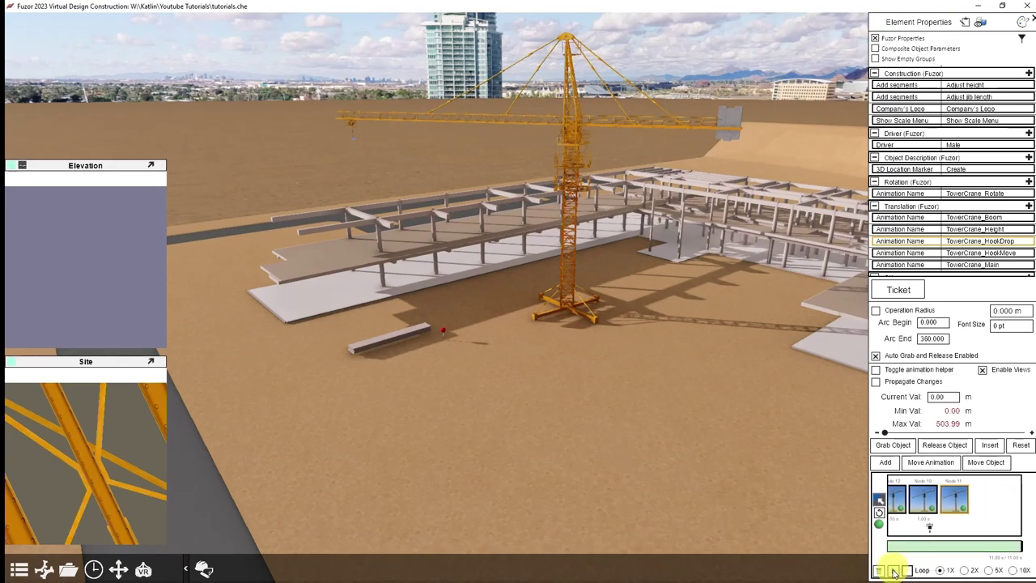
{"action": "left_click", "coordinate": [300, 302]}
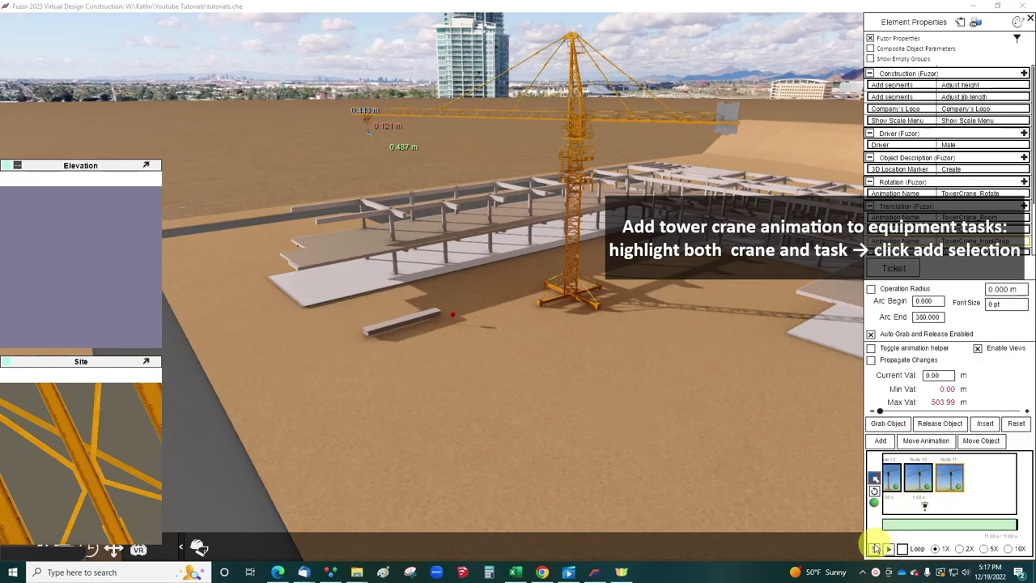
- Hide the orthographic views and attach the tower crane's Default animation to New Equipment Task_122
{"action": "left_click", "coordinate": [977, 349]}
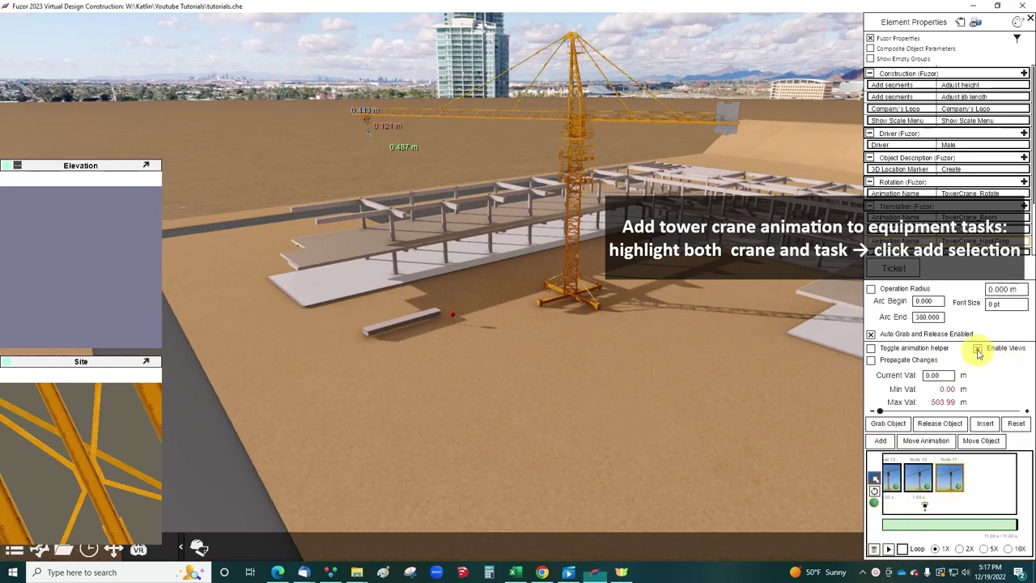
{"action": "left_click", "coordinate": [200, 549]}
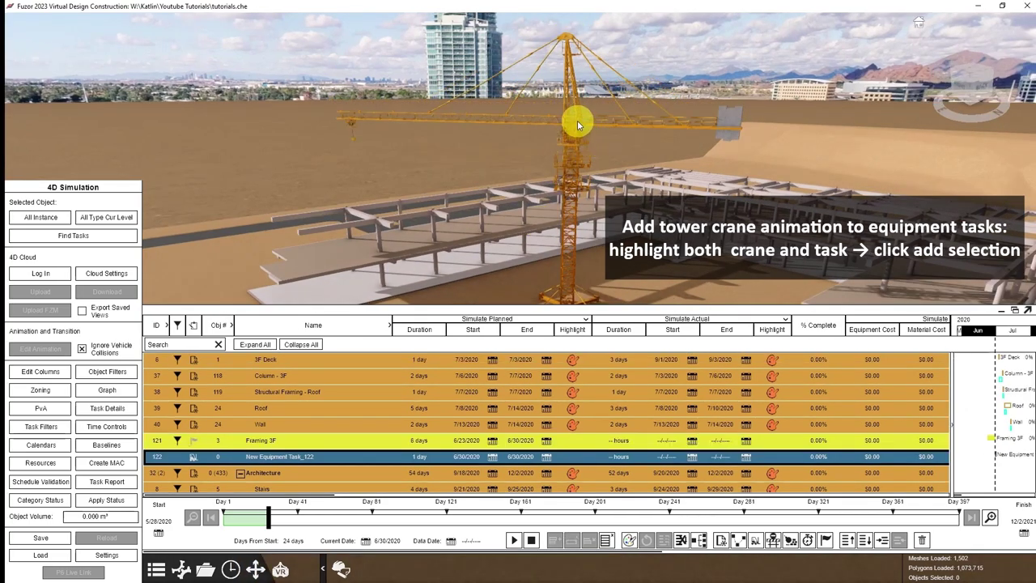
{"action": "left_click", "coordinate": [577, 120]}
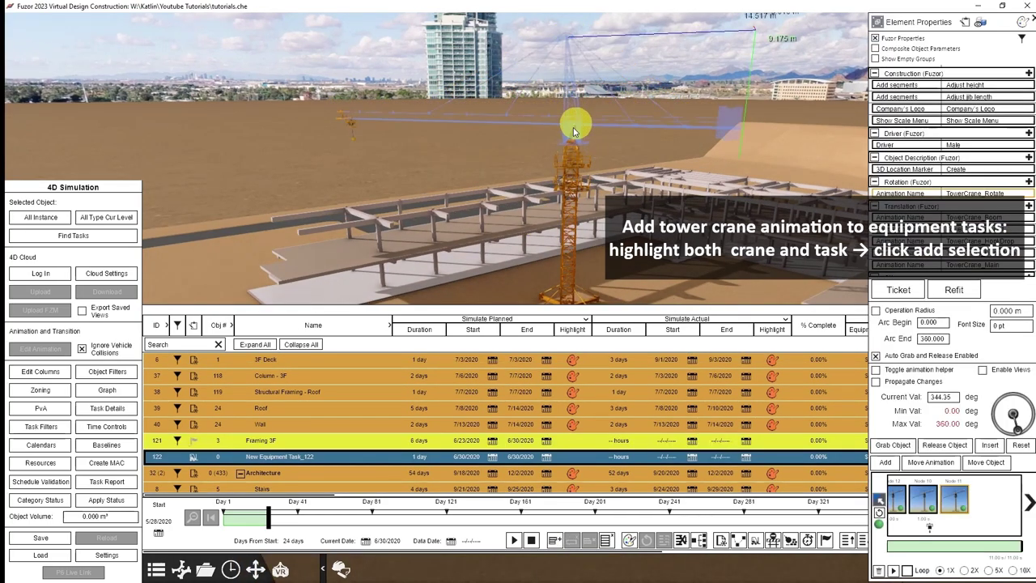
{"action": "left_click", "coordinate": [553, 542]}
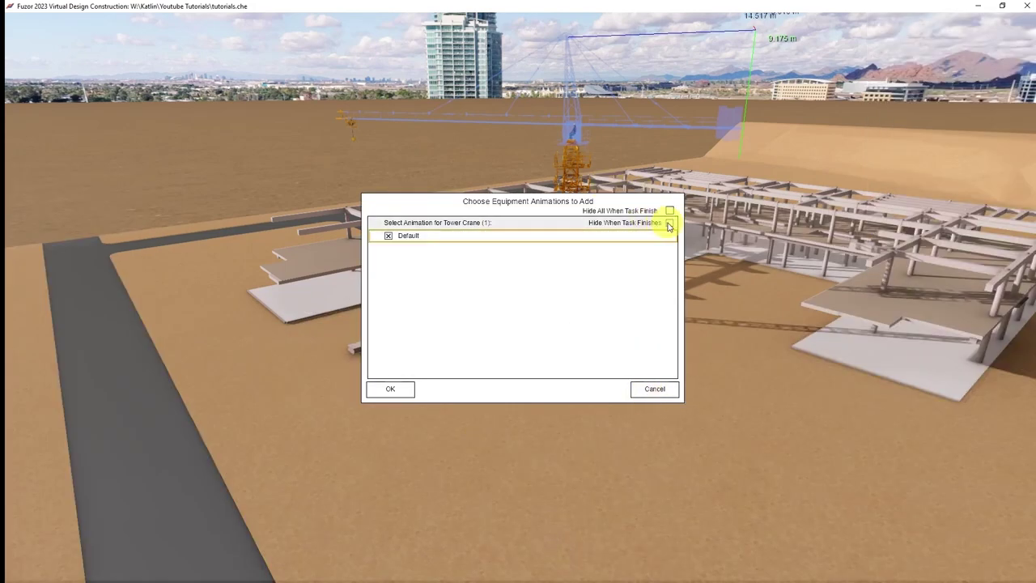
{"action": "left_click", "coordinate": [391, 389]}
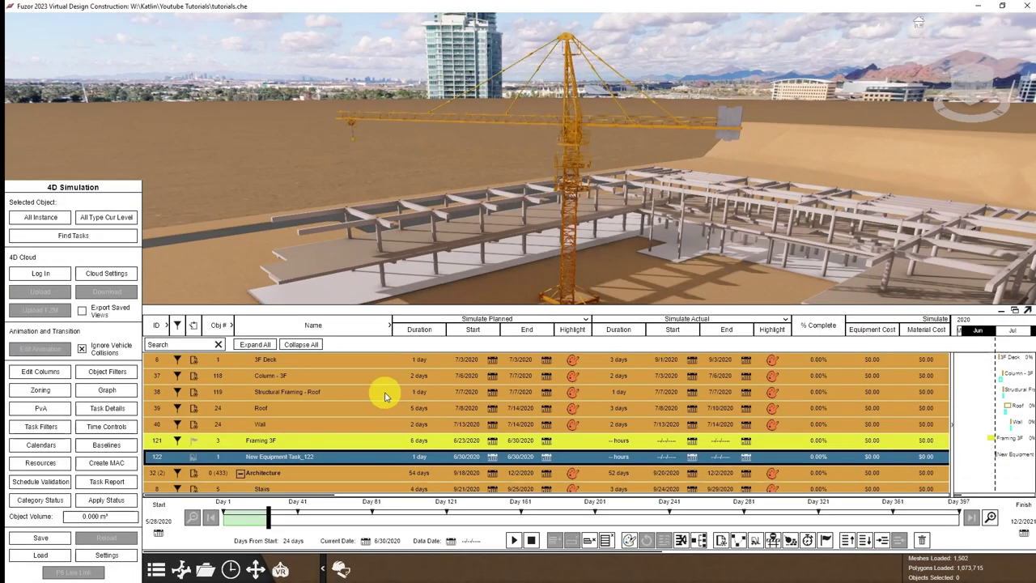
- Rewind the 4D schedule to late June 2020, play the simulation, then close the schedule panel
{"action": "left_click_drag", "start_coordinate": [263, 521], "coordinate": [258, 523]}
{"action": "left_click", "coordinate": [509, 540]}
{"action": "left_click", "coordinate": [679, 268]}
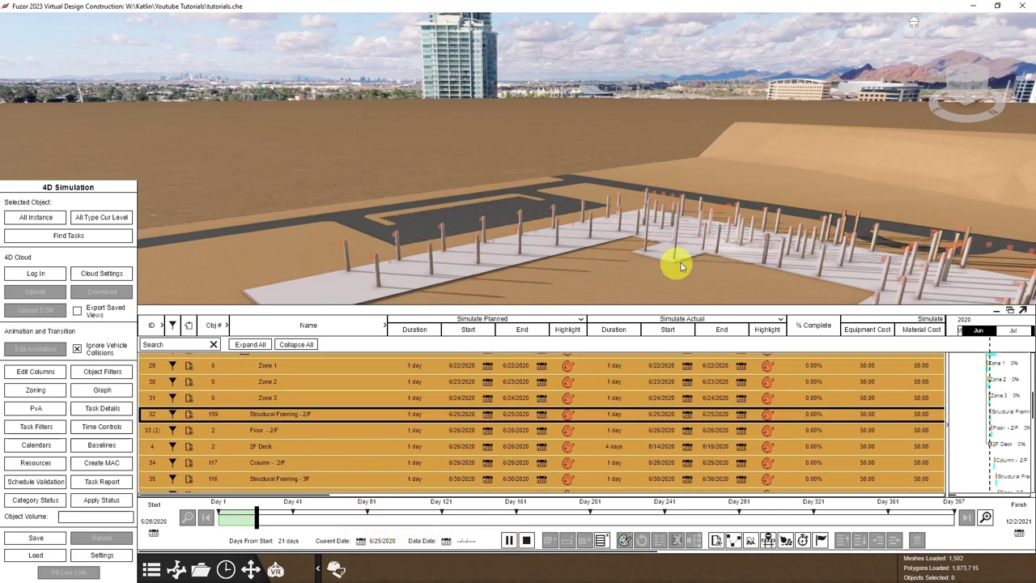
{"action": "left_click", "coordinate": [337, 569]}
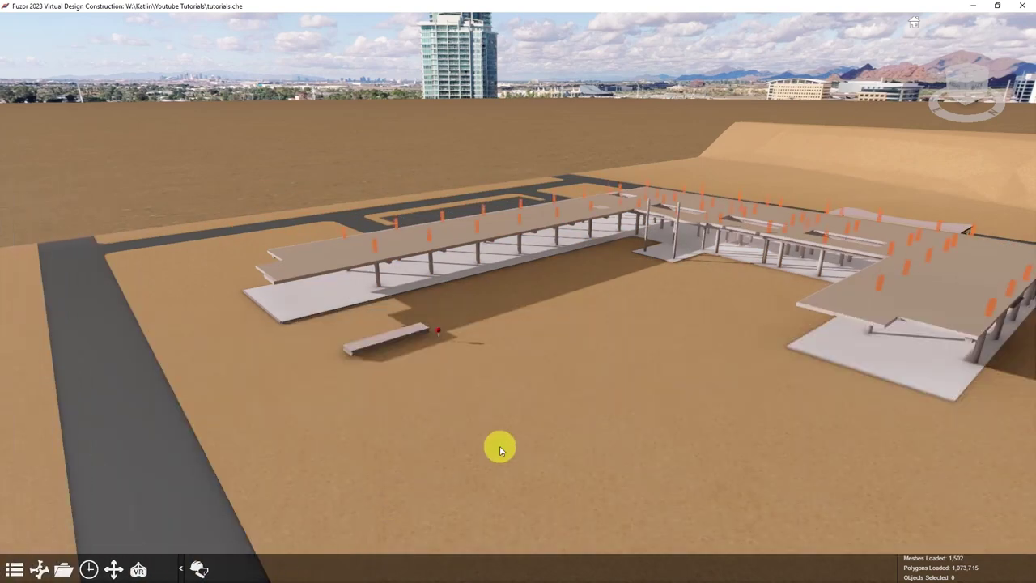